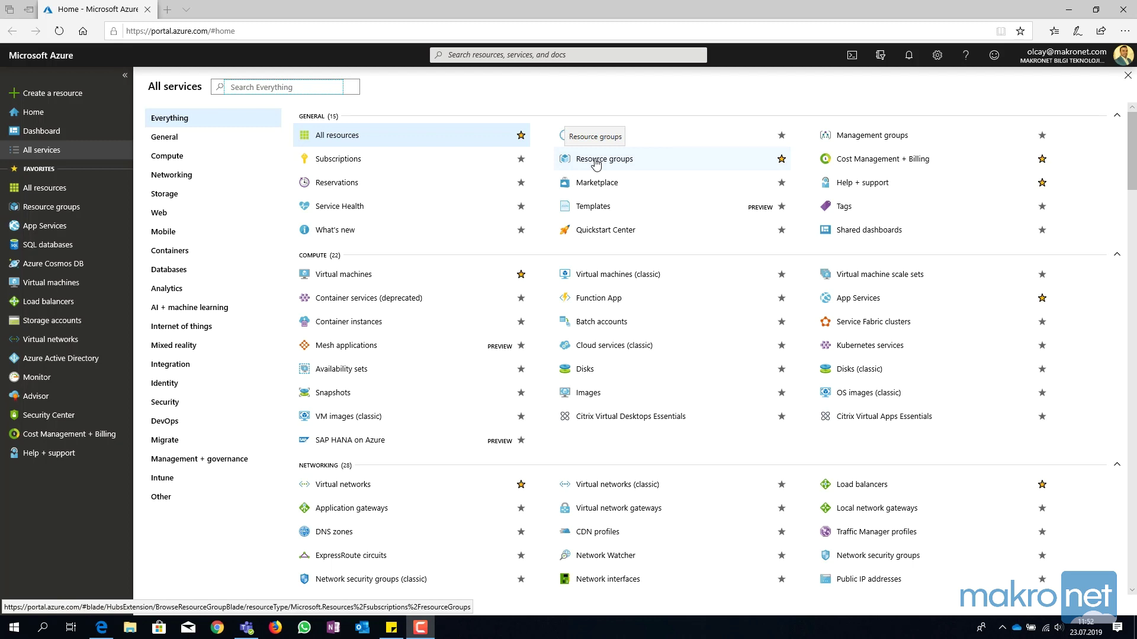
# Start a new resource group, keeping the Visual Studio Enterprise – MPN subscription selected.
pyautogui.click(597, 164)
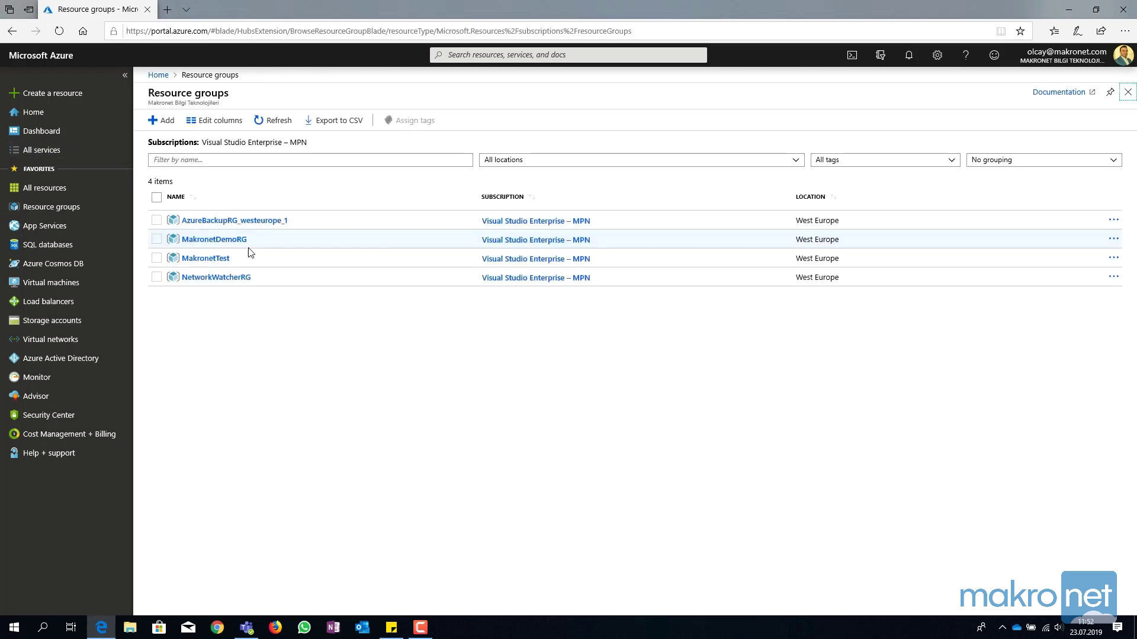
pyautogui.click(163, 121)
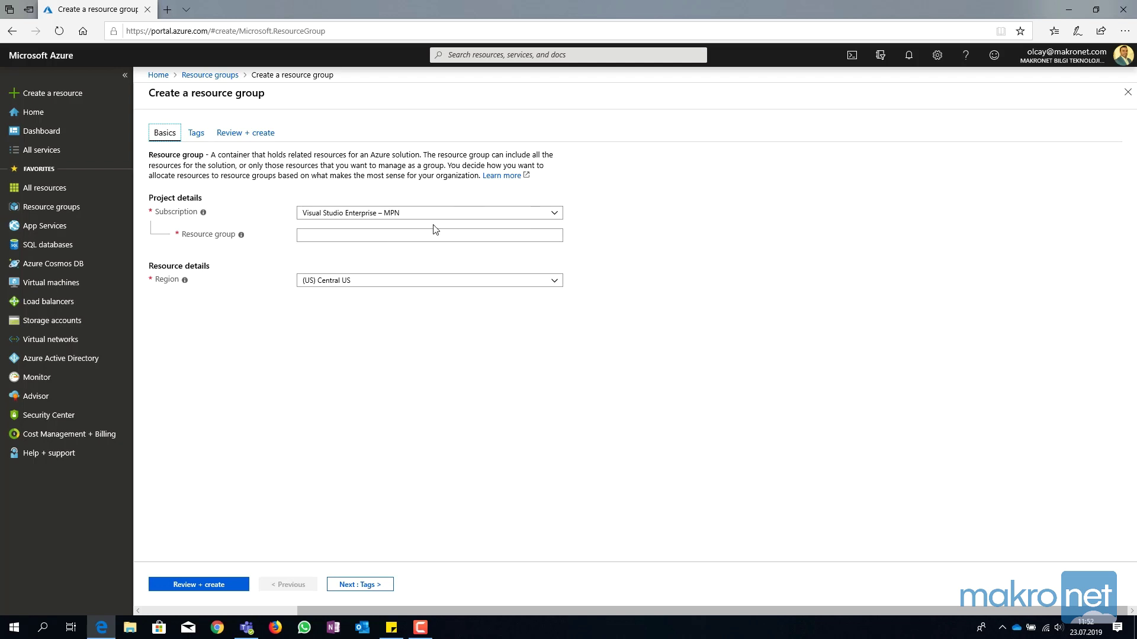
pyautogui.click(554, 214)
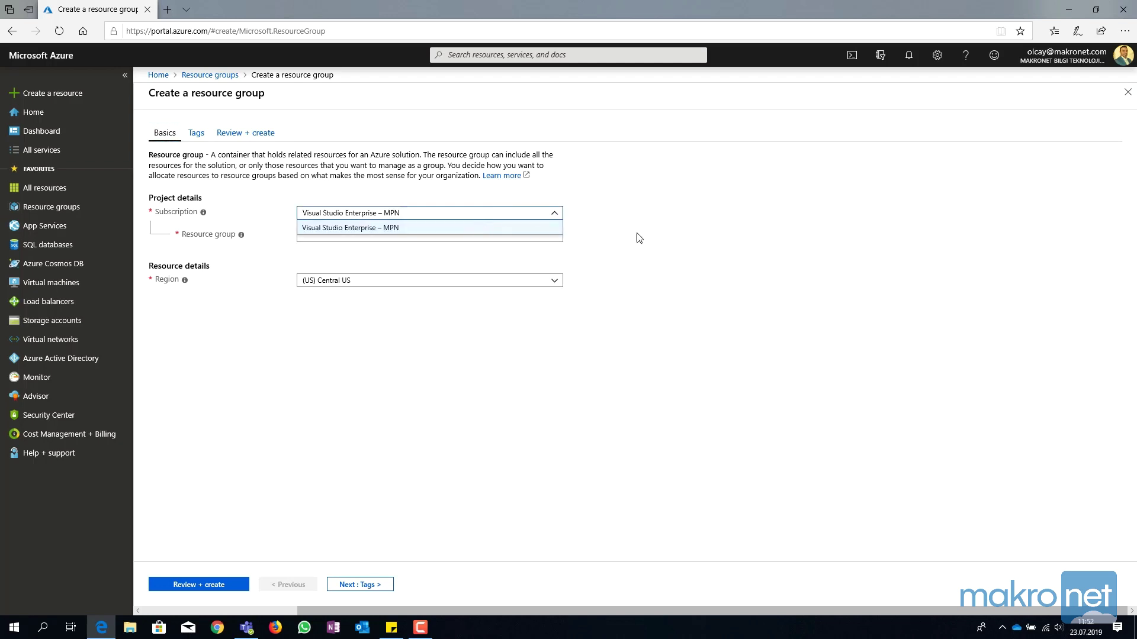
pyautogui.click(386, 248)
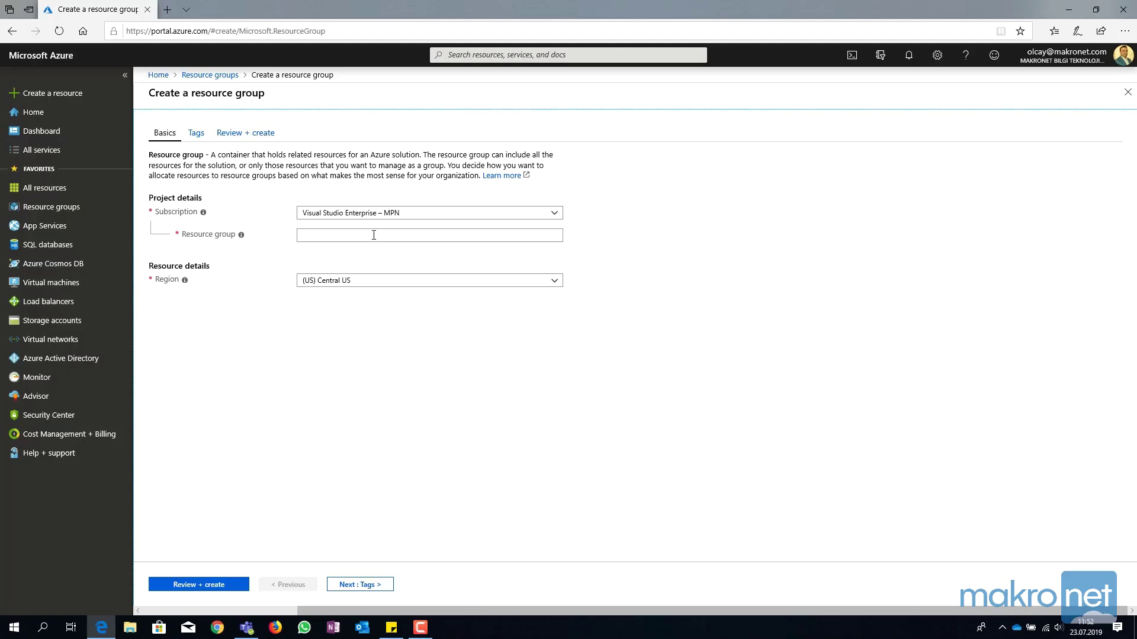
pyautogui.click(373, 236)
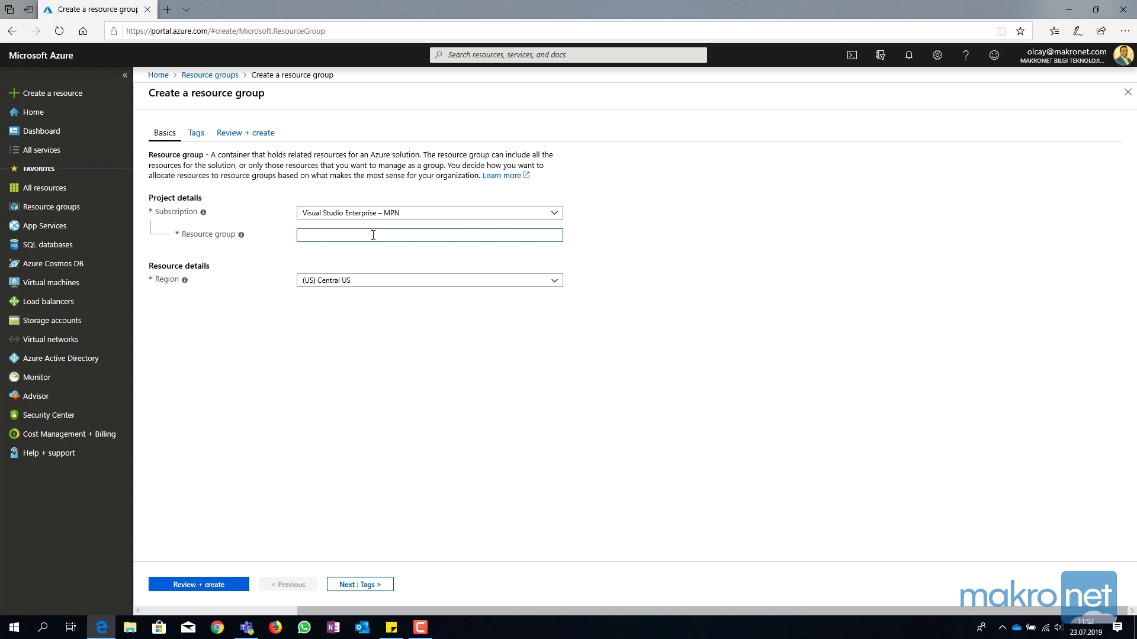
# Name the resource group MakkronetTestRG, set region (Europe) West Europe, and continue to Tags.
pyautogui.write('Makkronet')
pyautogui.press('BackSpace')
pyautogui.write('Te')
pyautogui.click(534, 283)
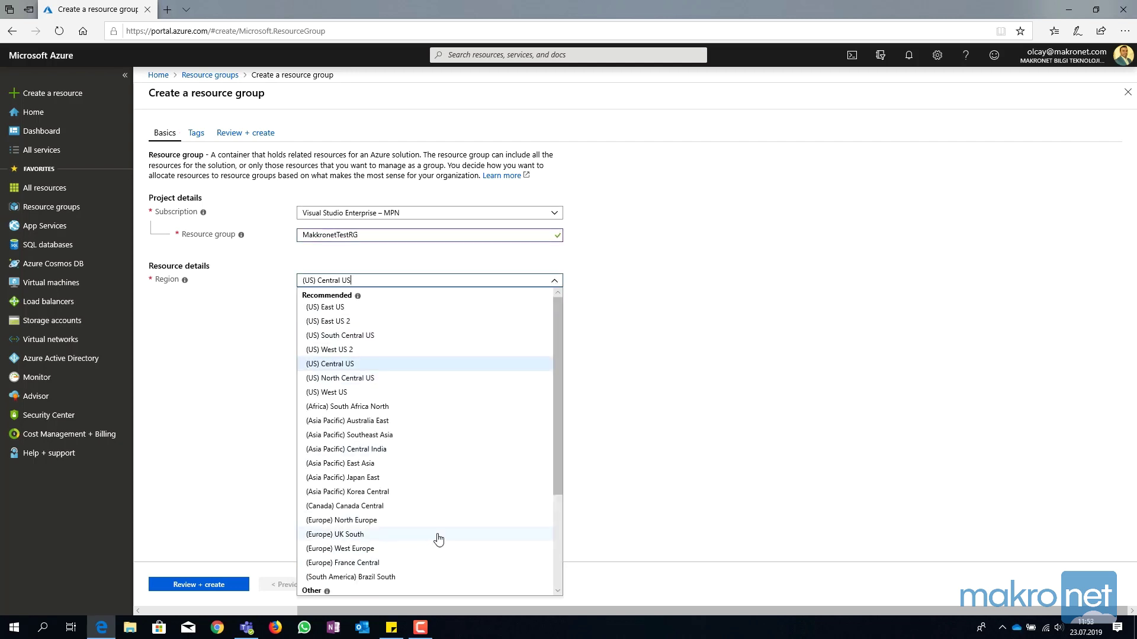
pyautogui.click(364, 552)
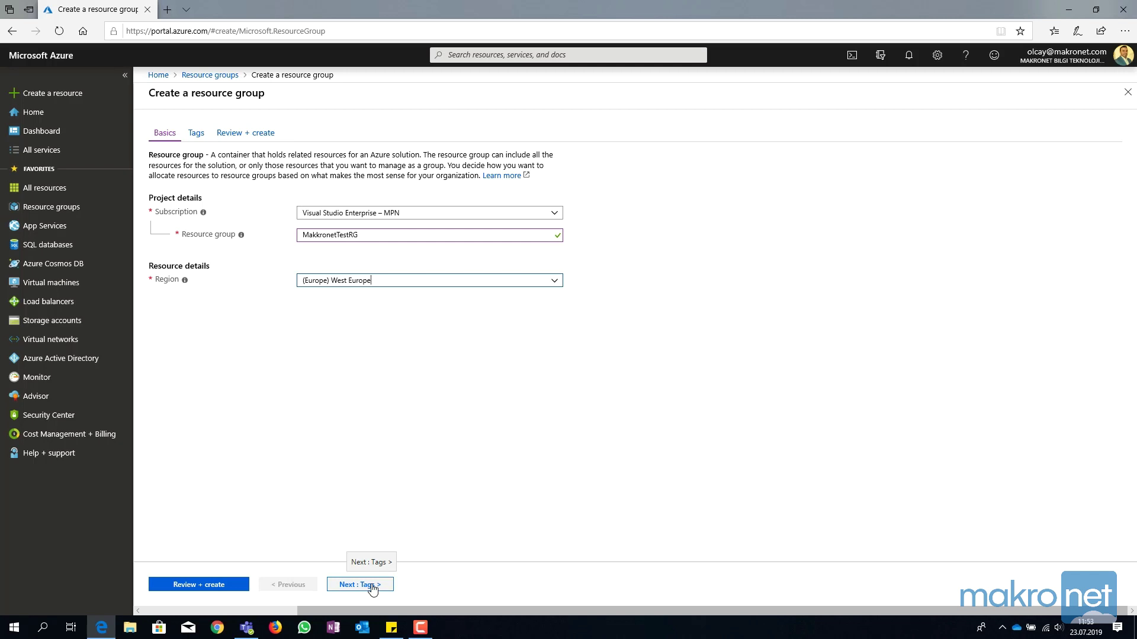
pyautogui.click(371, 585)
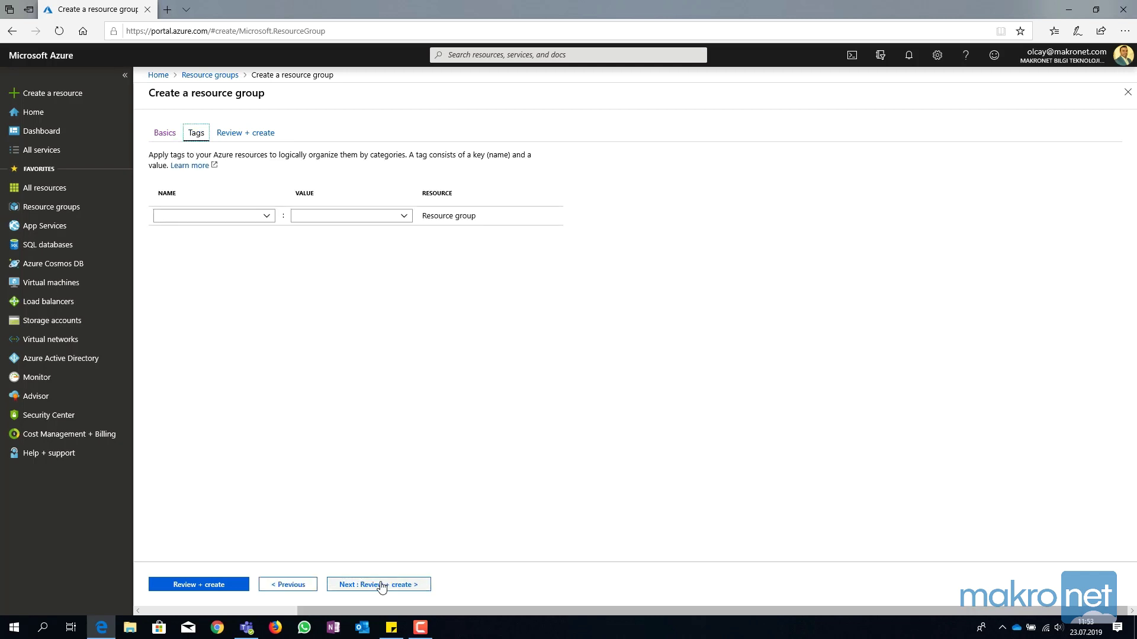
# Review the MakkronetTestRG settings after validation passes and create the resource group.
pyautogui.click(381, 585)
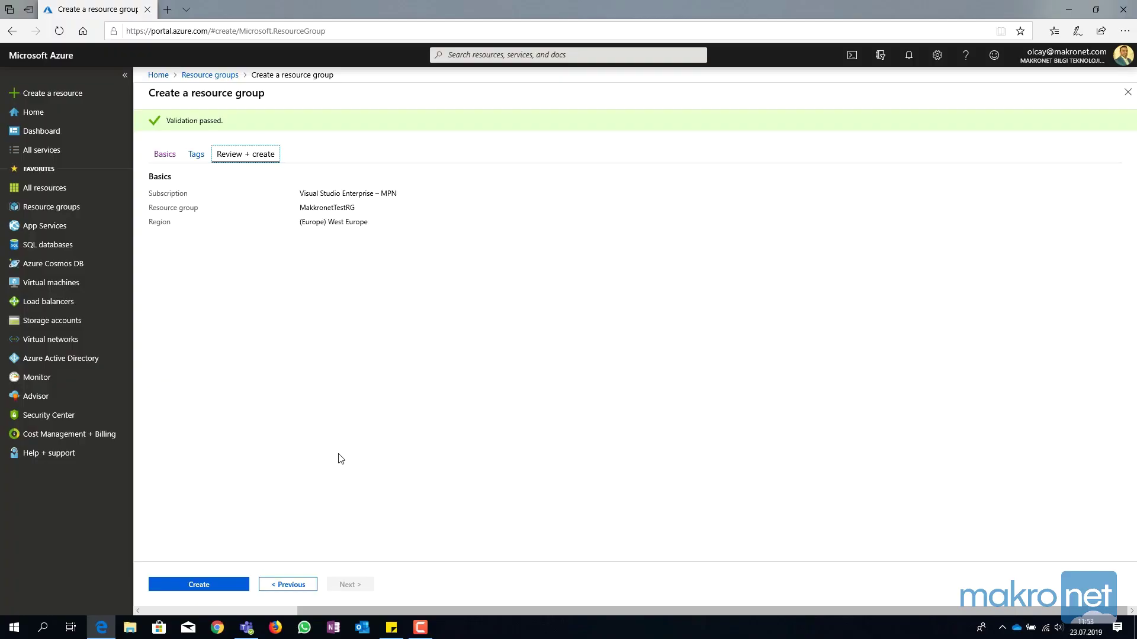
pyautogui.click(198, 586)
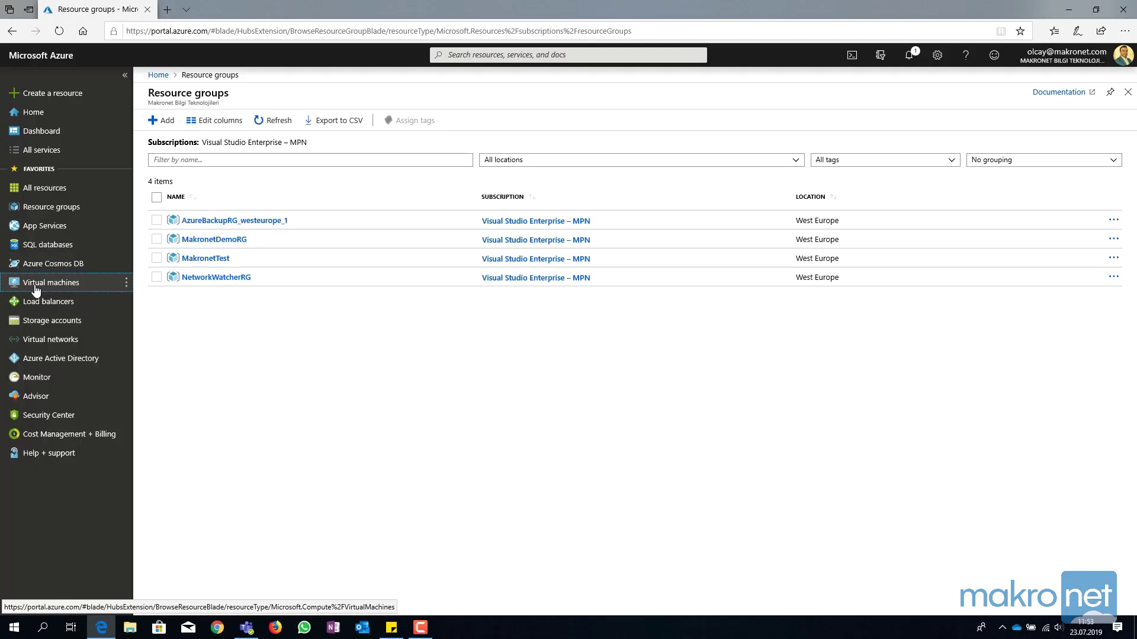
# Start a new virtual machine in resource group MakkronetTestRG.
pyautogui.click(36, 287)
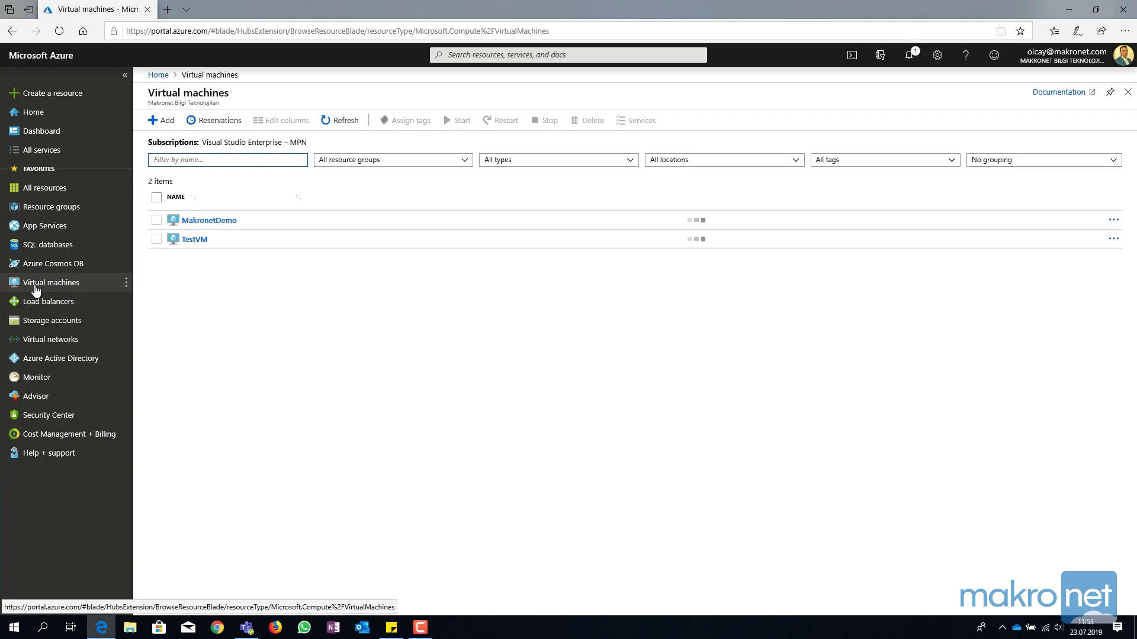
pyautogui.click(165, 123)
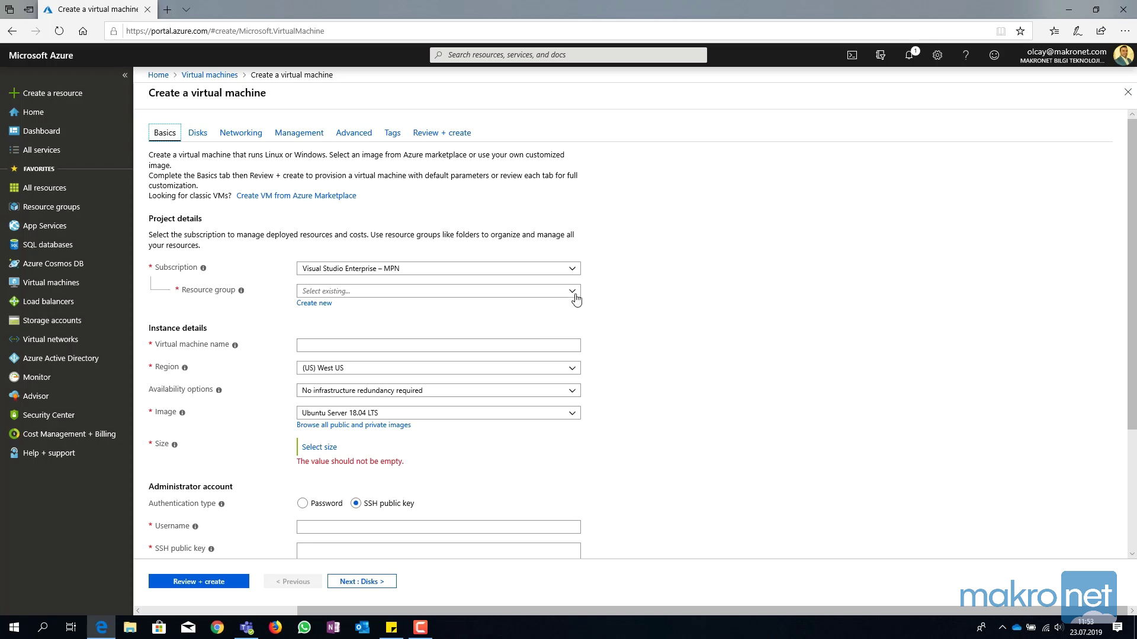
pyautogui.click(572, 292)
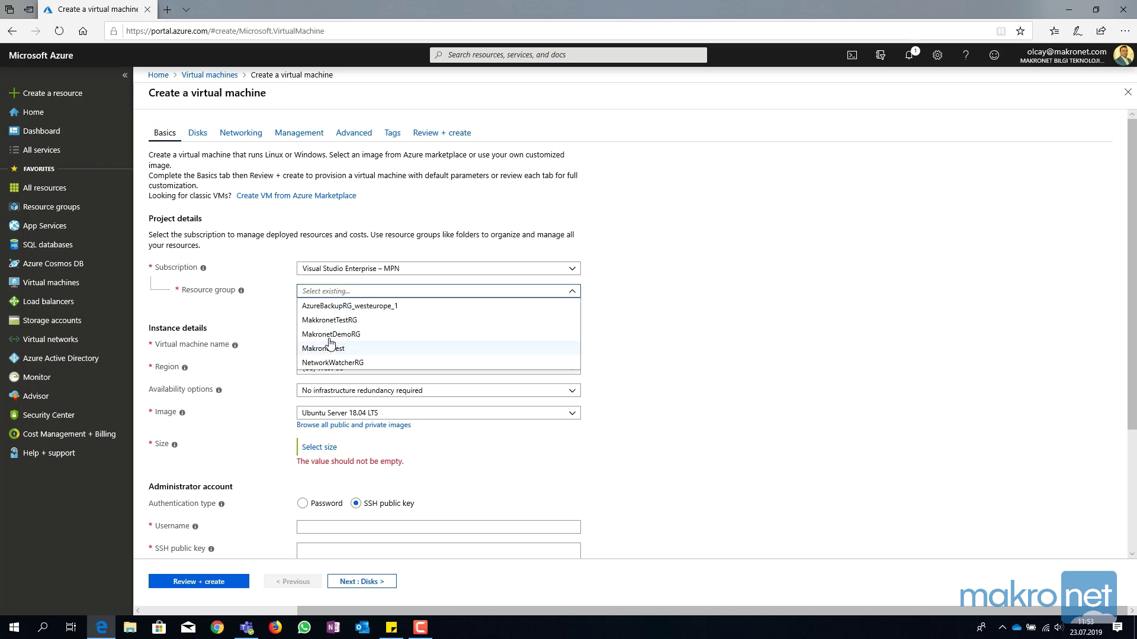
pyautogui.press('Escape')
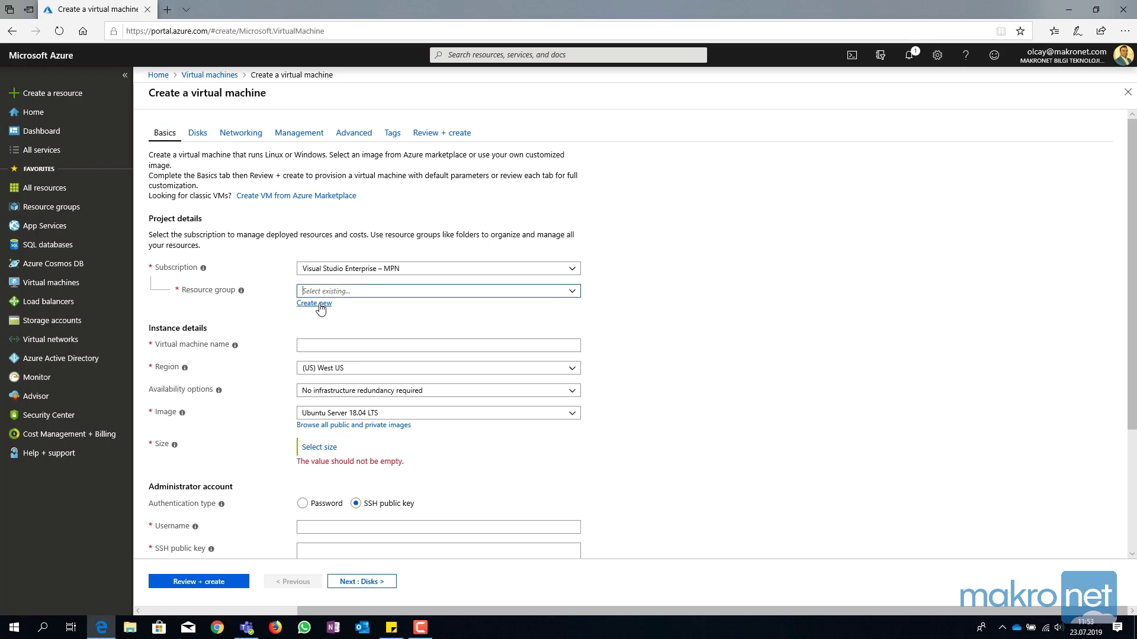
pyautogui.write('MakkronetTestRG')
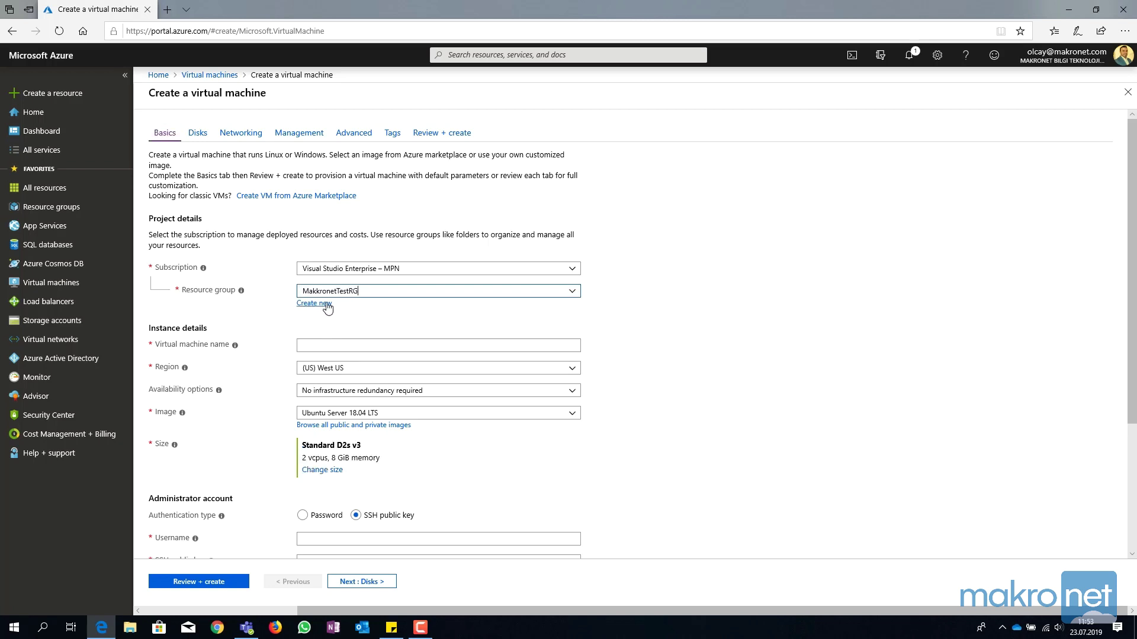
# Name the VM MakrpnetTestVM and place it in (Europe) West Europe.
pyautogui.click(360, 346)
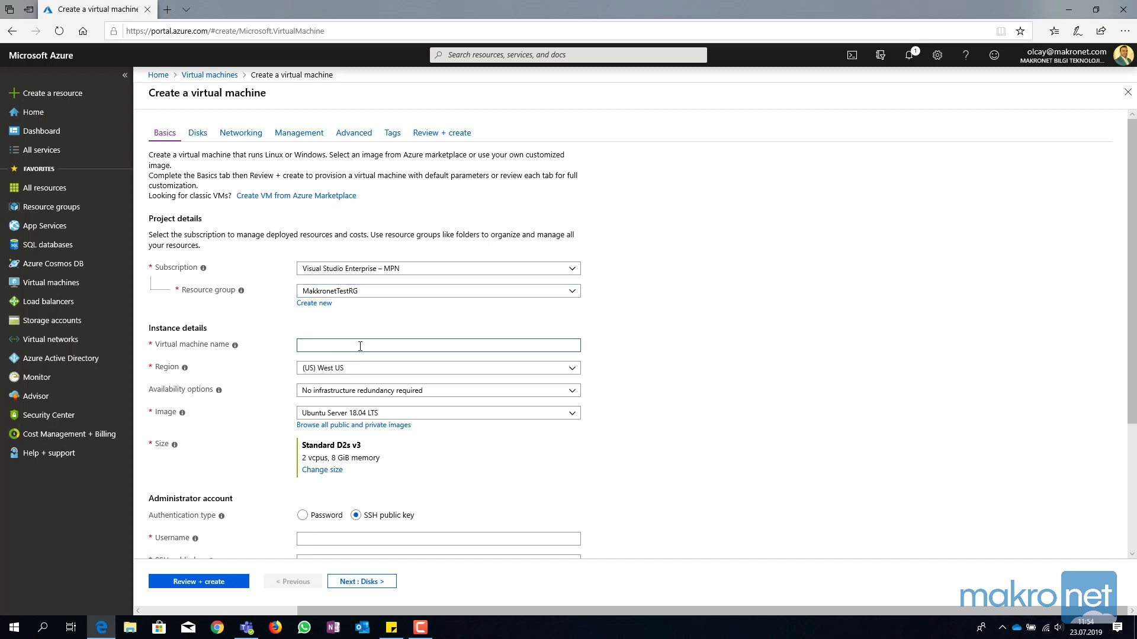
pyautogui.write('MakrpnetTestVM')
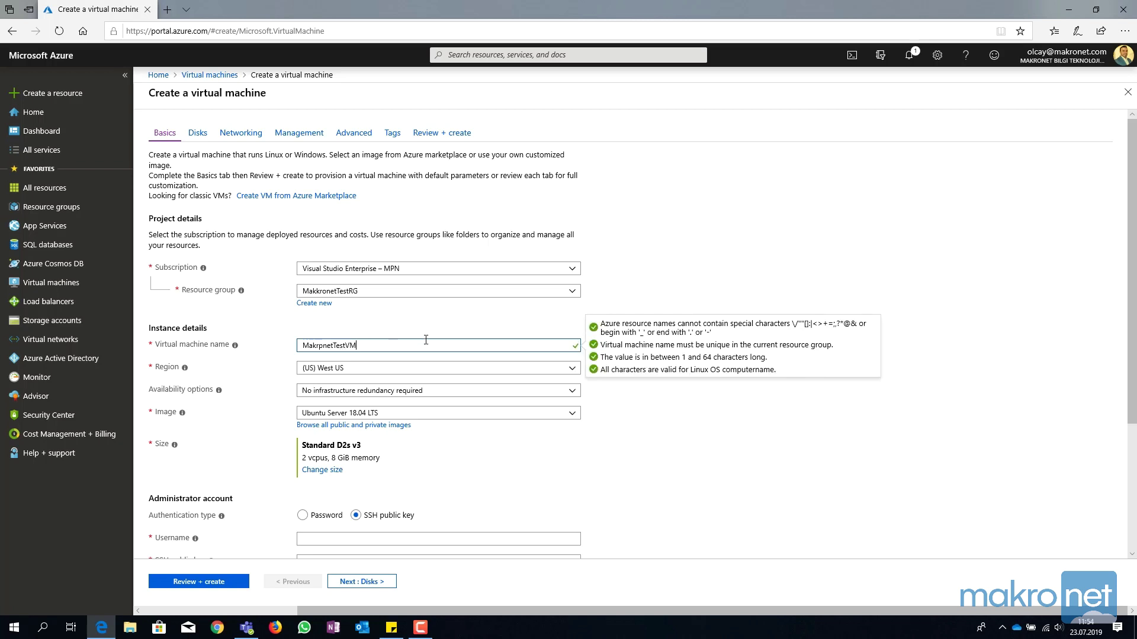
pyautogui.click(571, 370)
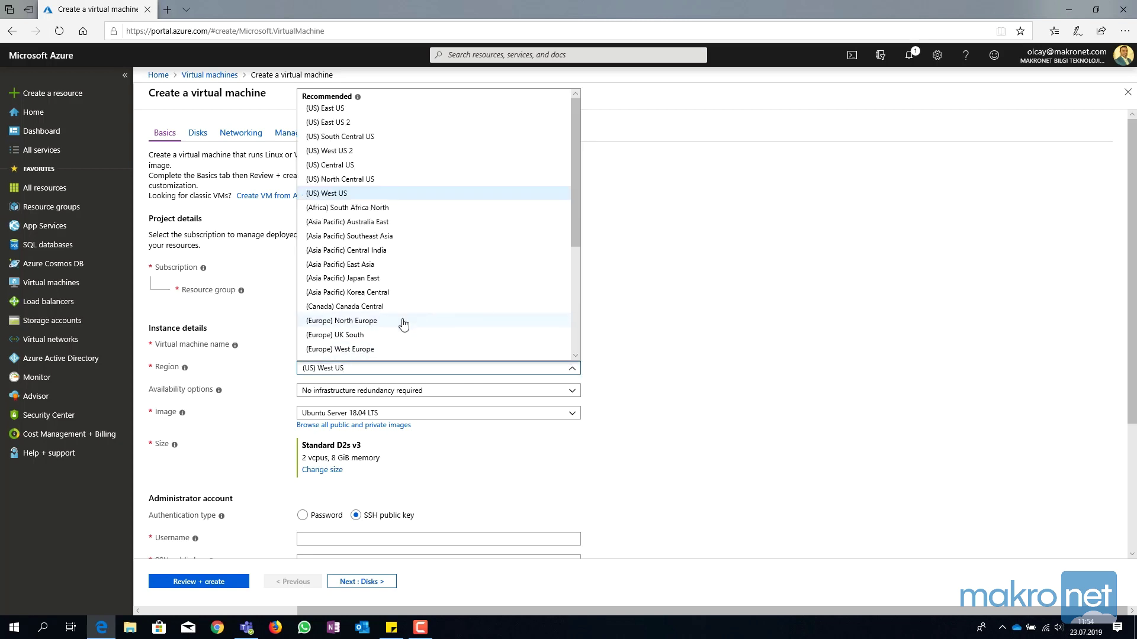
pyautogui.click(363, 349)
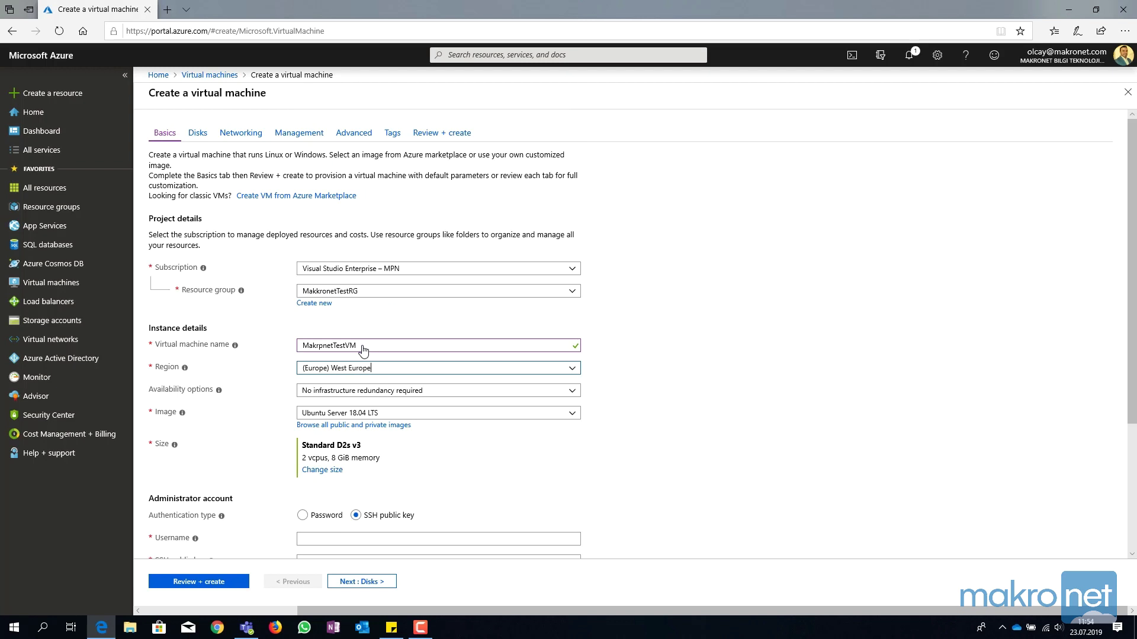
# Choose Windows Server 2019 Datacenter as the VM image.
pyautogui.click(575, 414)
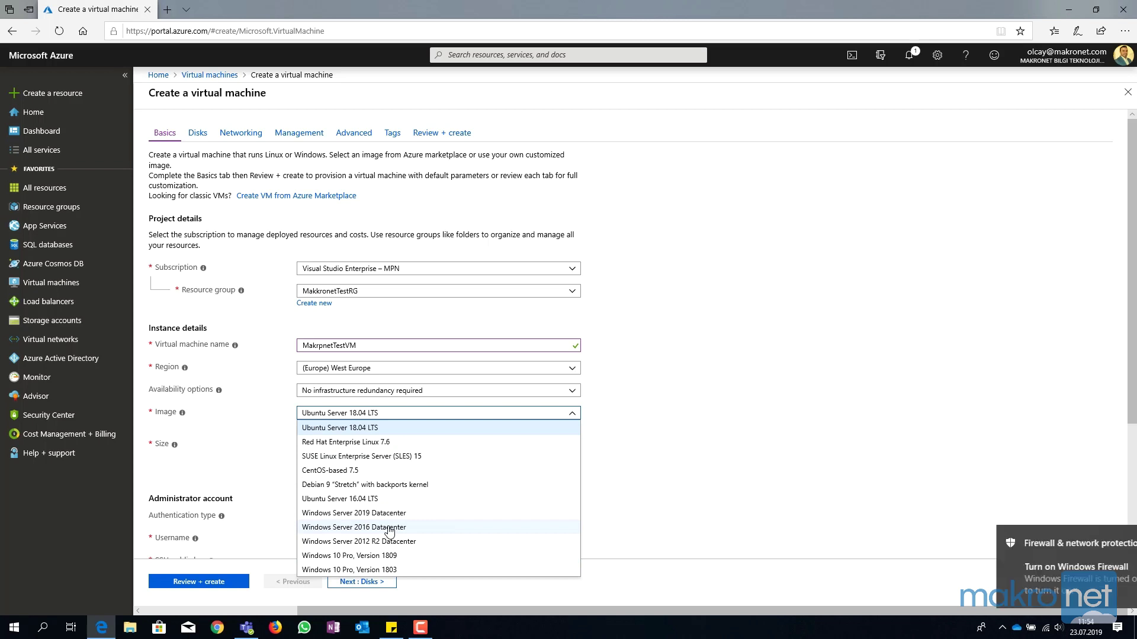
pyautogui.press('Return')
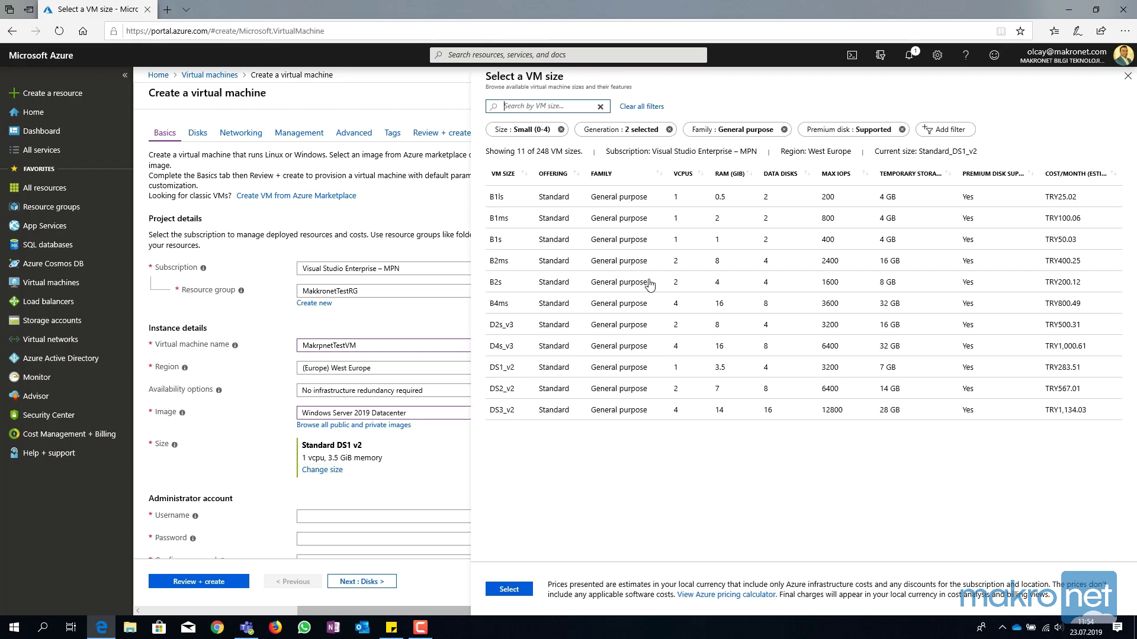
# Clear the Premium disk, Generation, Family and Size filters to list all 248 VM sizes.
pyautogui.click(902, 129)
pyautogui.click(781, 133)
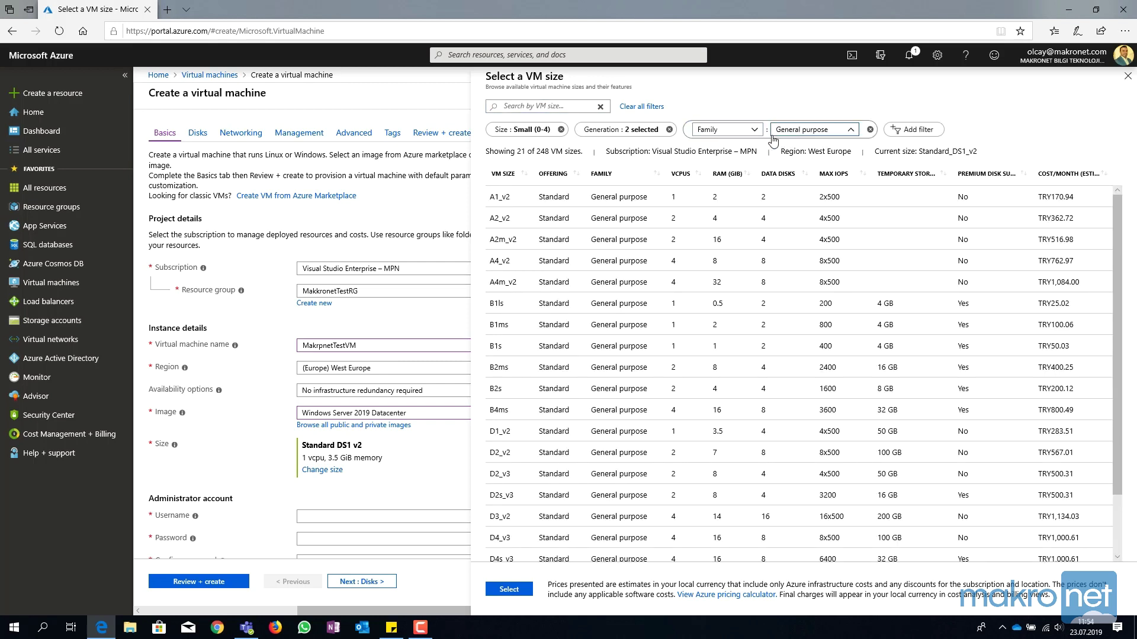
pyautogui.click(669, 129)
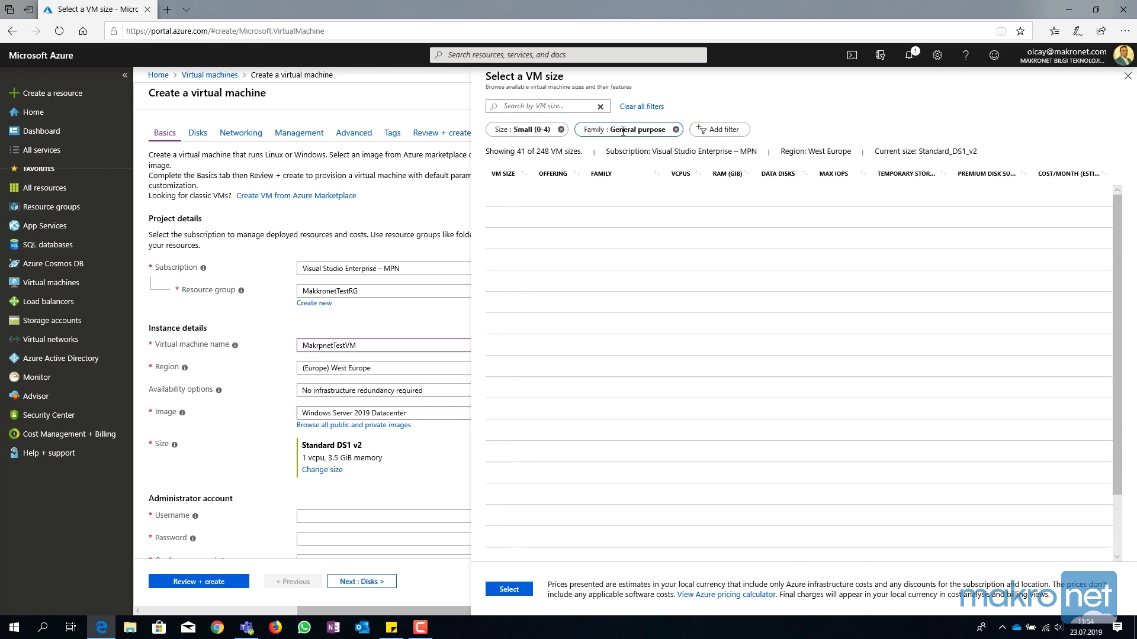
pyautogui.click(675, 129)
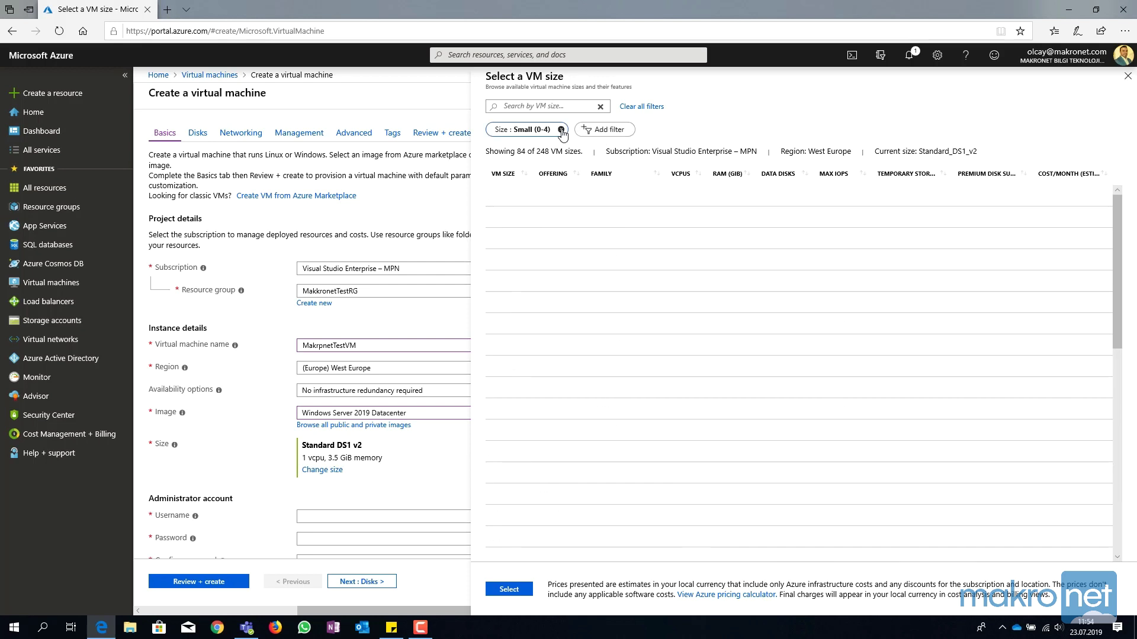
pyautogui.click(560, 129)
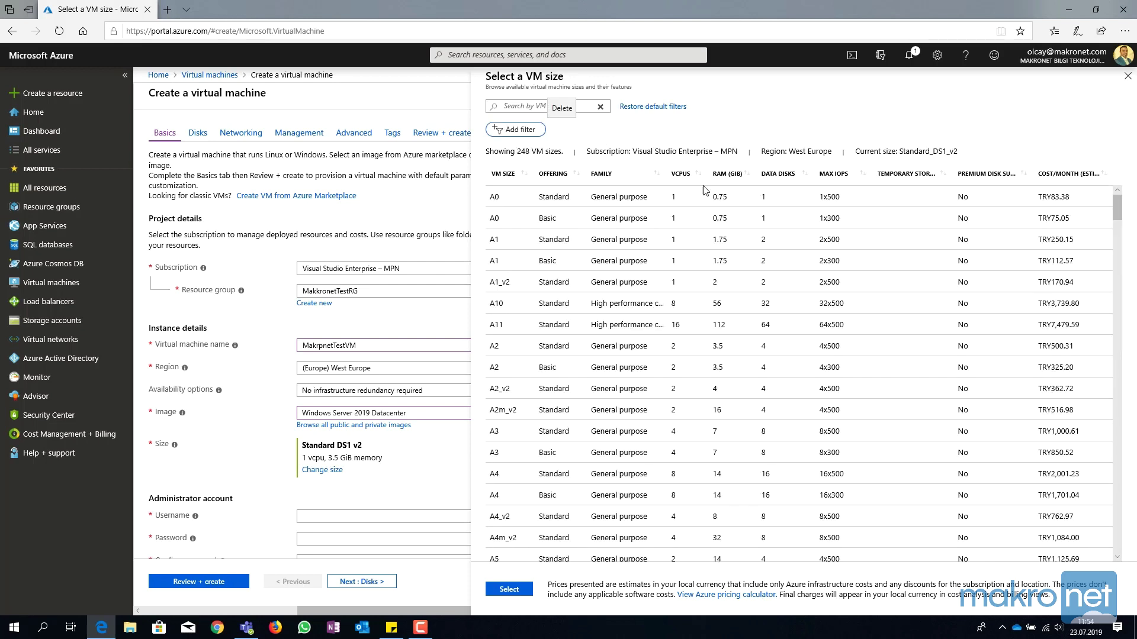
# Select Standard B4ms (4 vCPUs, 16 GiB memory) as the VM size.
pyautogui.scroll(-3, 628, 389)
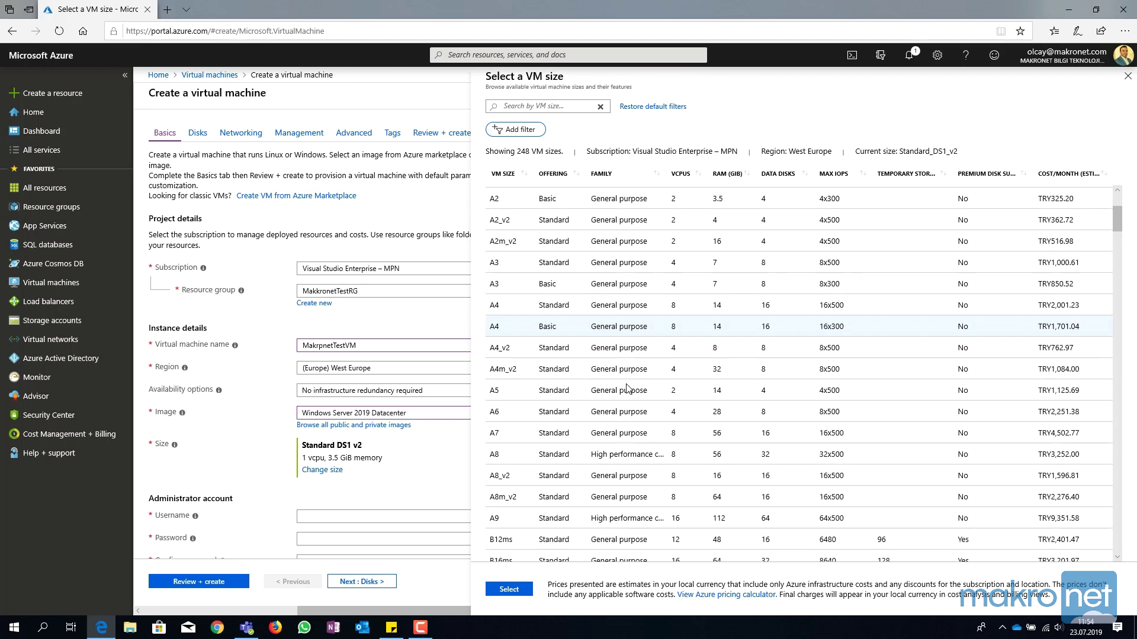
pyautogui.scroll(-1, 629, 389)
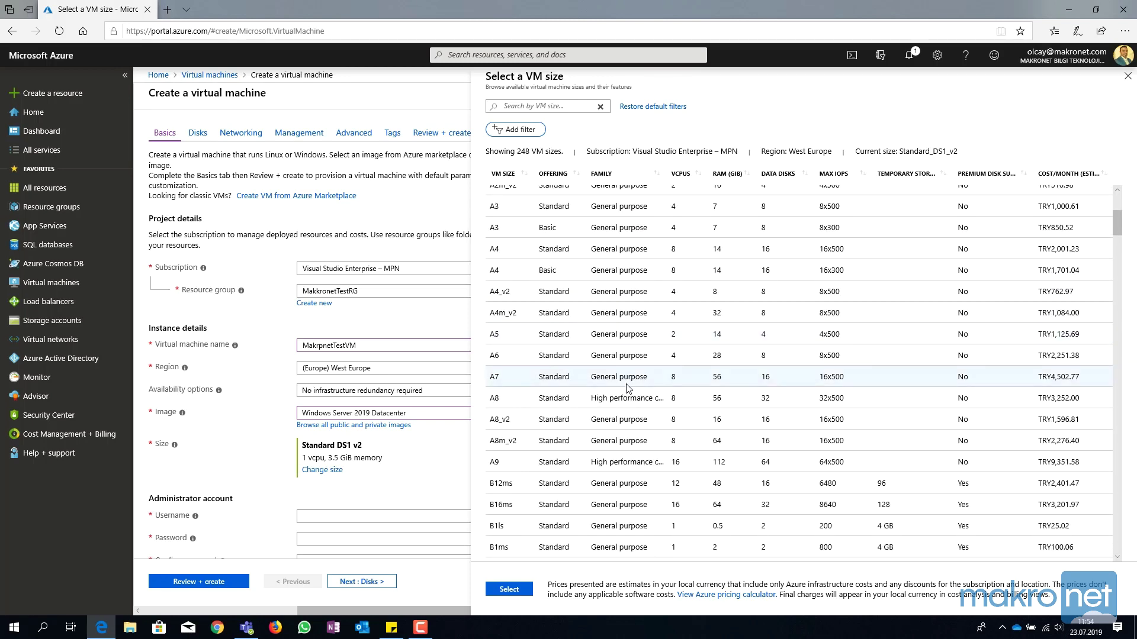
pyautogui.scroll(-1, 628, 388)
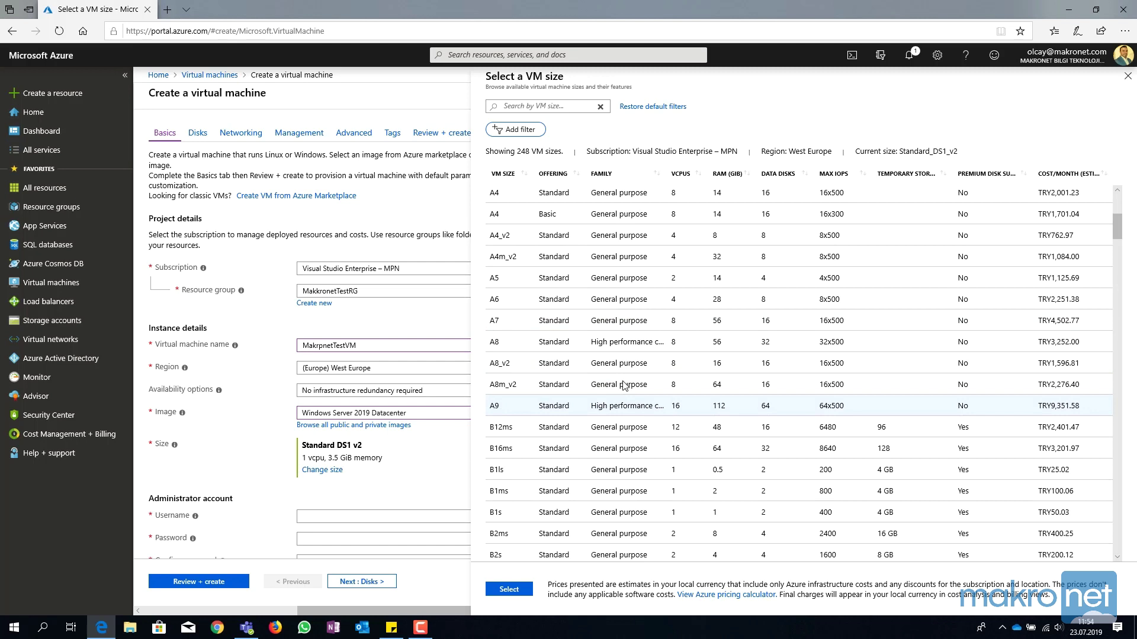
pyautogui.scroll(-1, 625, 386)
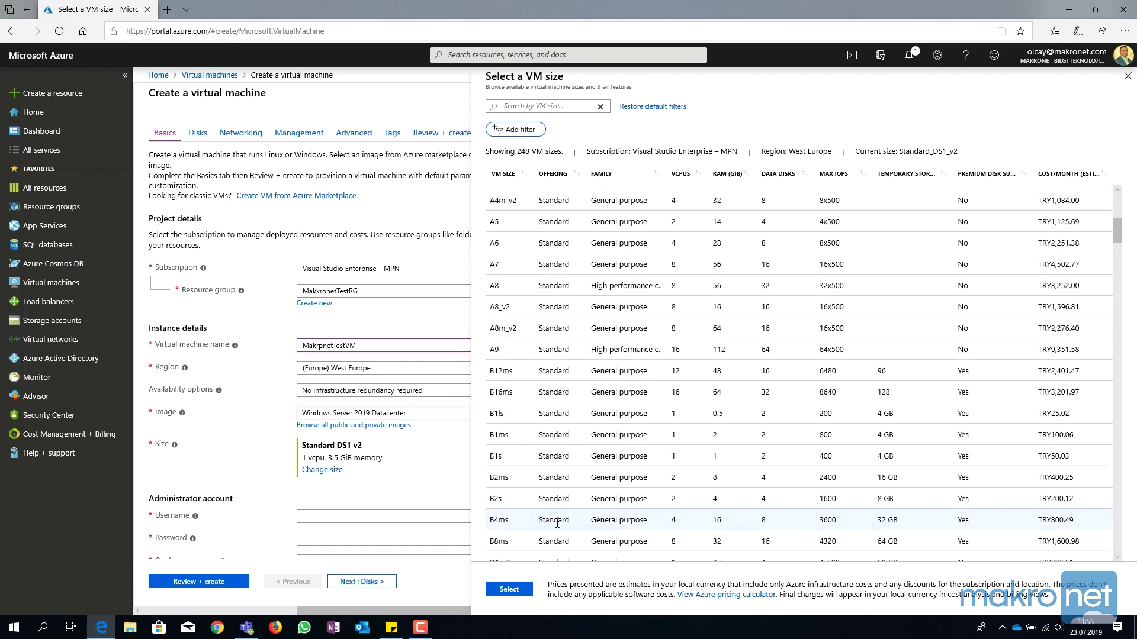
pyautogui.click(558, 520)
pyautogui.click(507, 590)
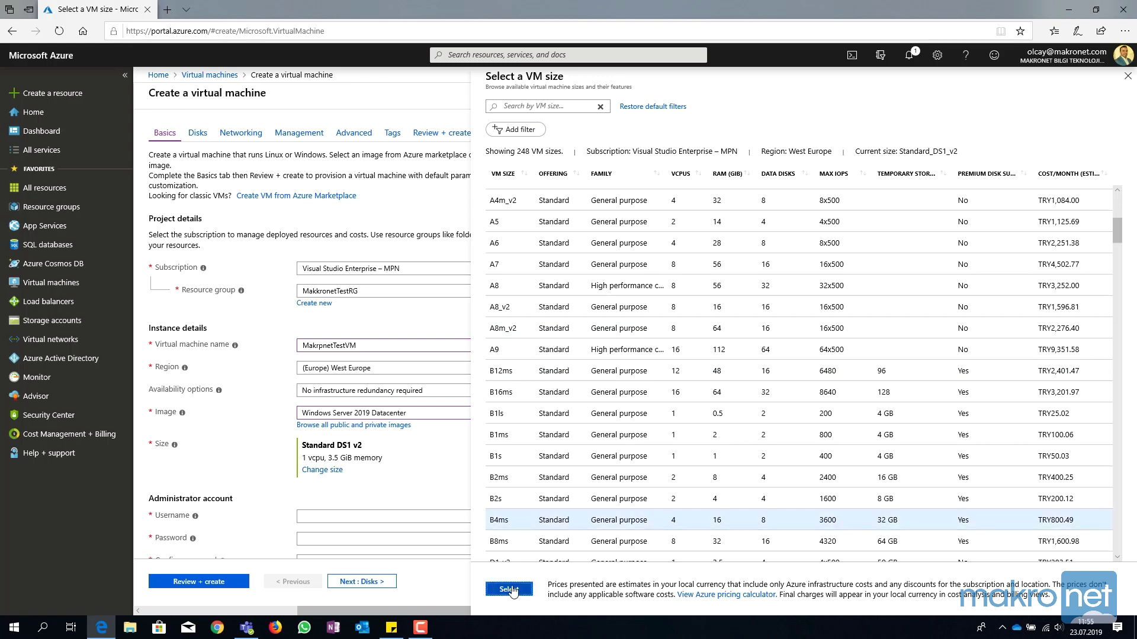
pyautogui.scroll(-3, 557, 462)
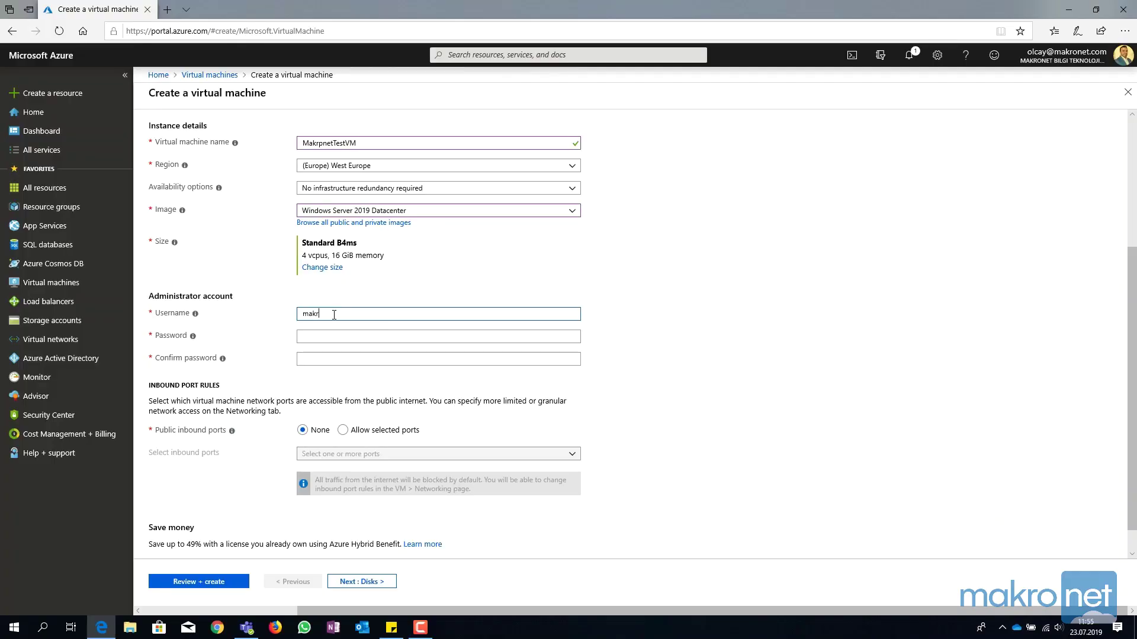
# Enter the administrator username and password, and begin retyping the password to confirm it.
pyautogui.write('admin')
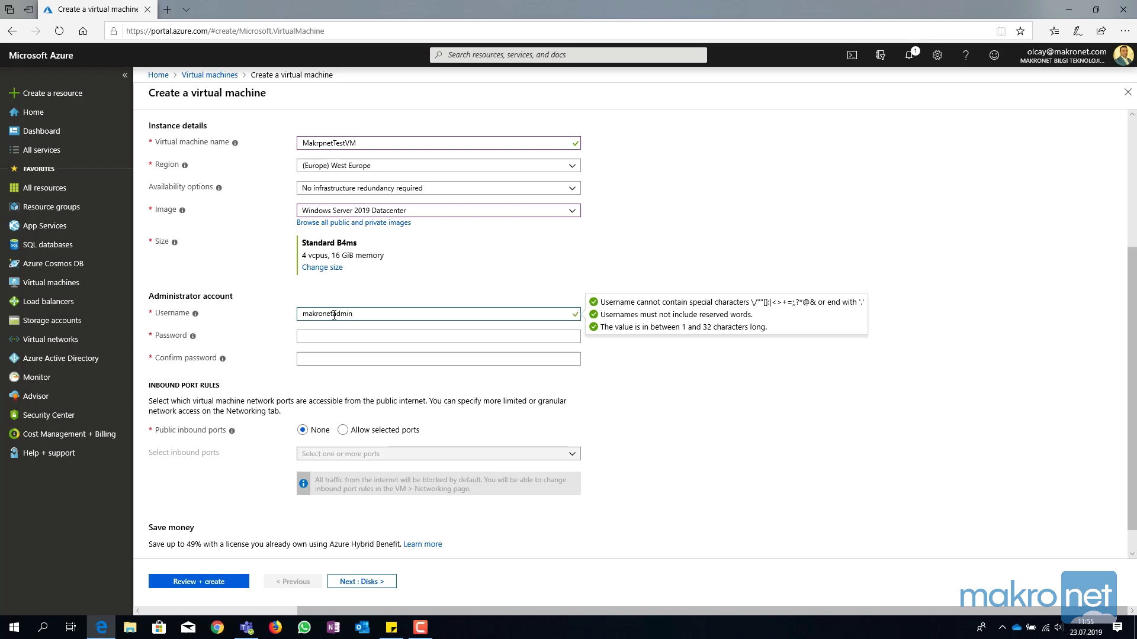
pyautogui.press('Tab')
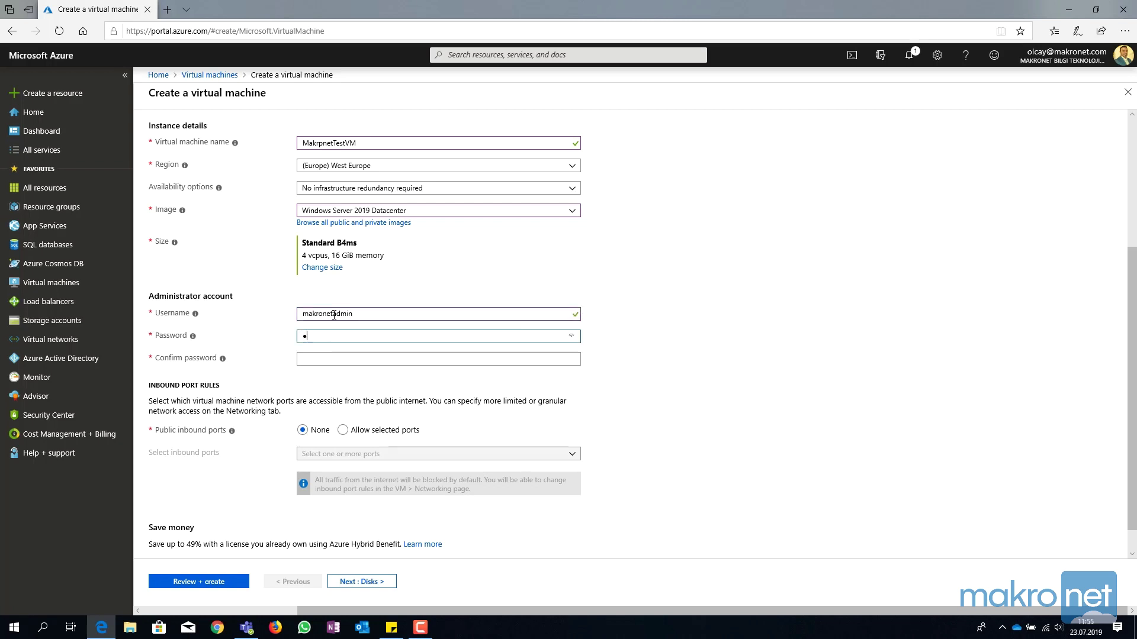
pyautogui.write('•••••••')
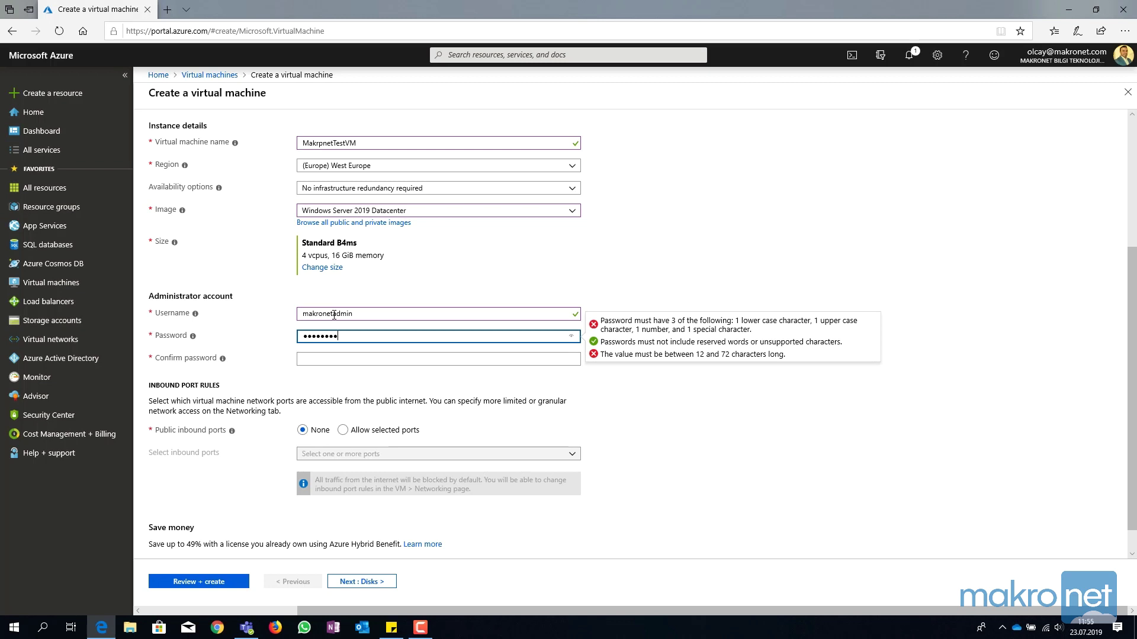
pyautogui.write('•••')
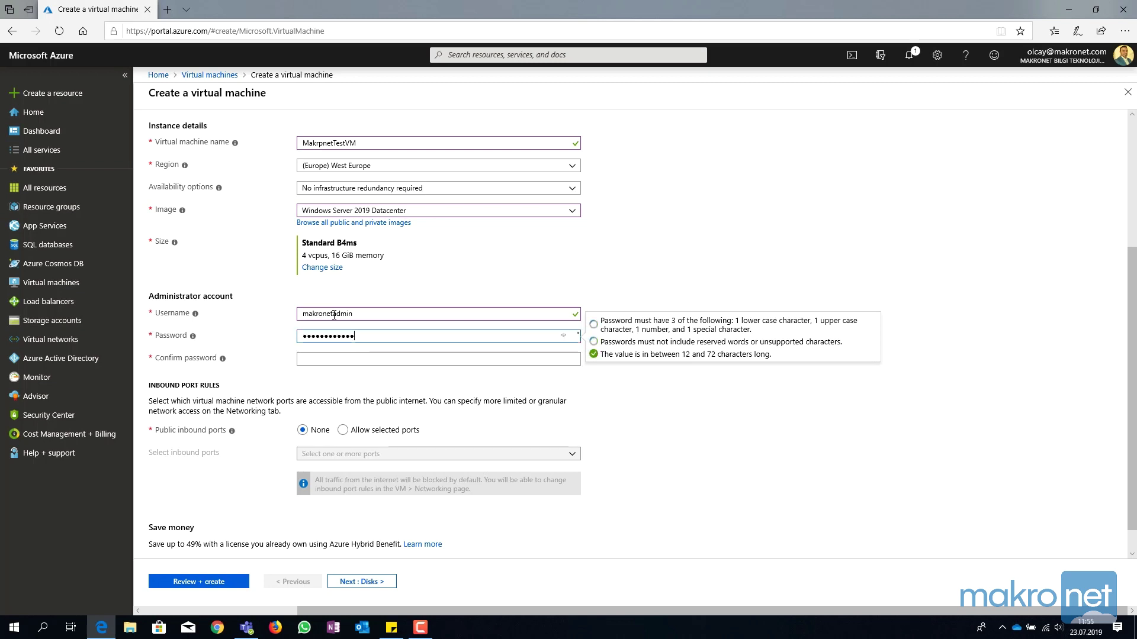
pyautogui.press('Tab')
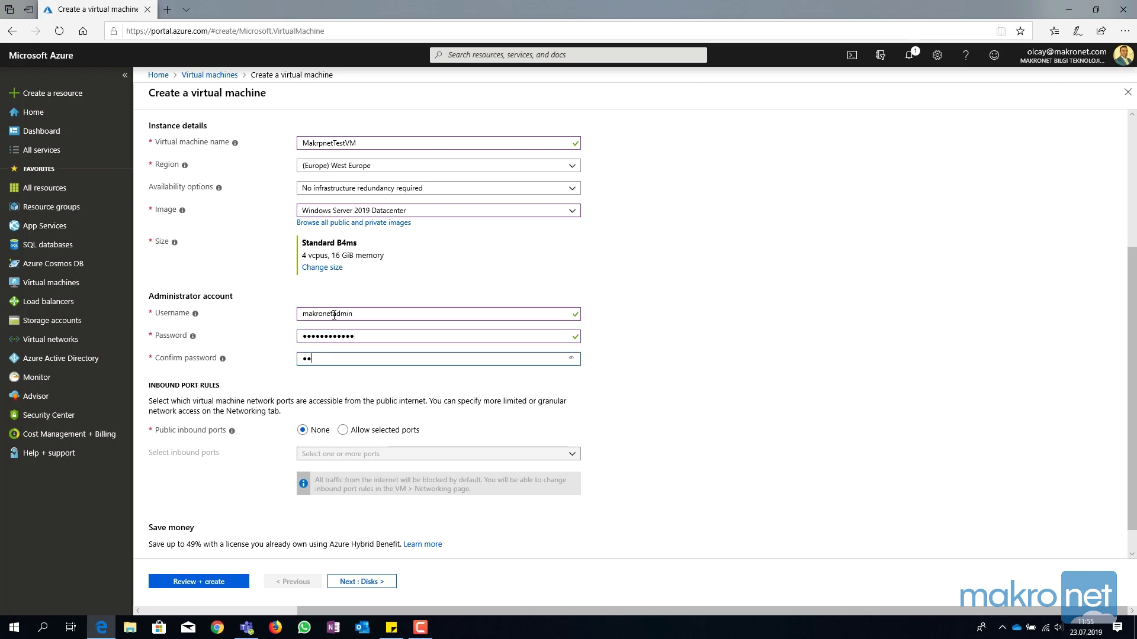
pyautogui.write('••••••')
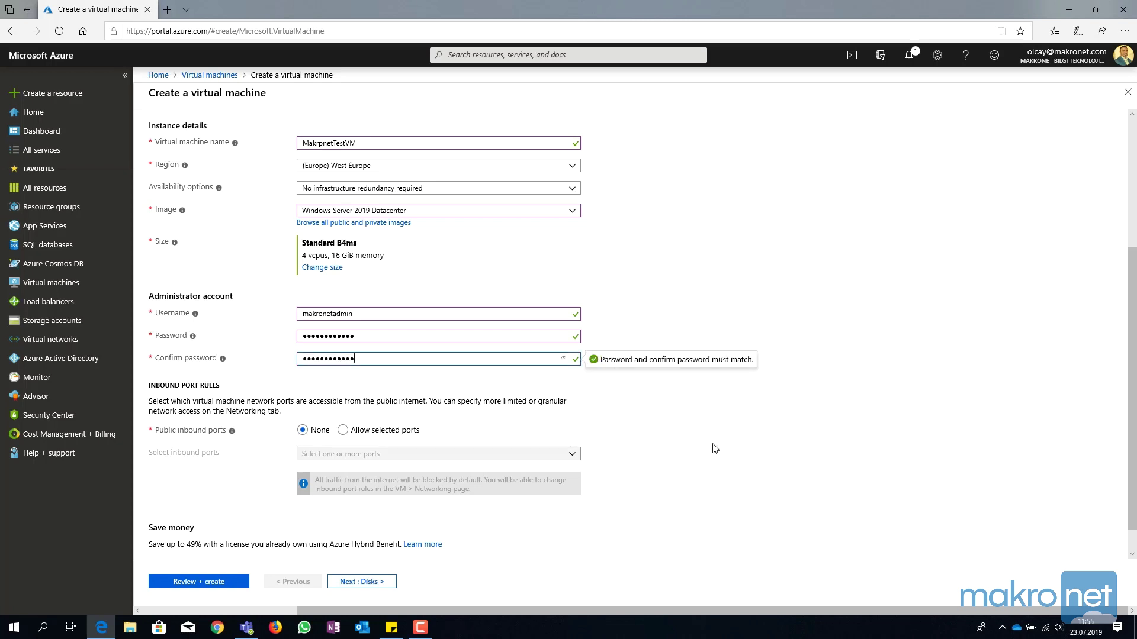
# Complete the password confirmation and allow only RDP (3389) inbound traffic from the internet.
pyautogui.click(682, 426)
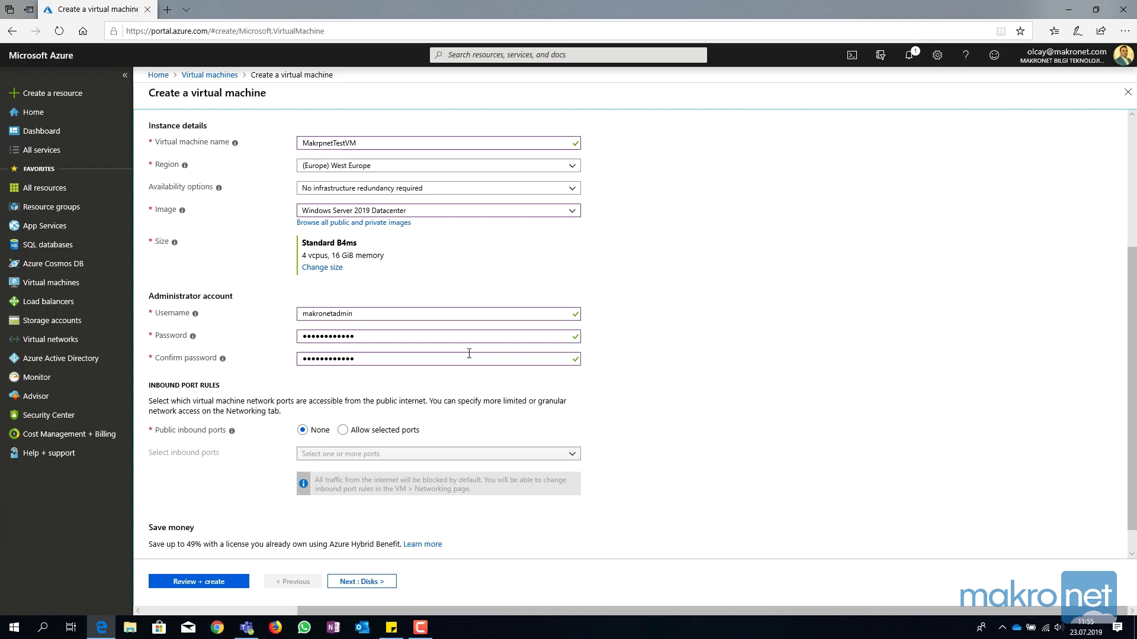
pyautogui.click(344, 430)
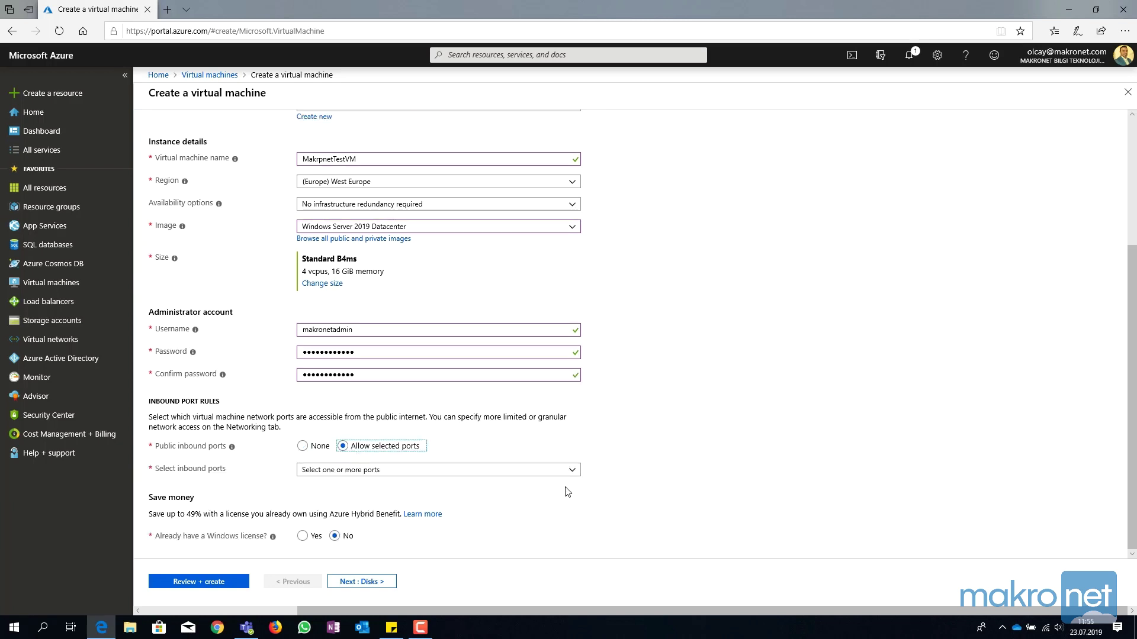
pyautogui.click(572, 472)
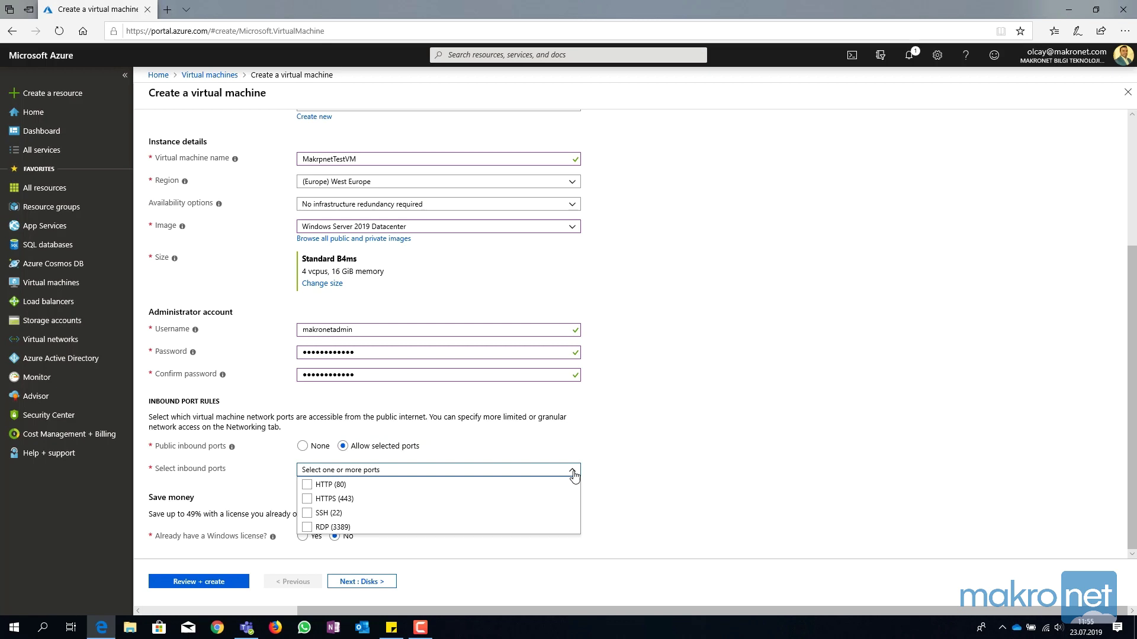
pyautogui.click(308, 528)
pyautogui.click(308, 528)
pyautogui.click(693, 481)
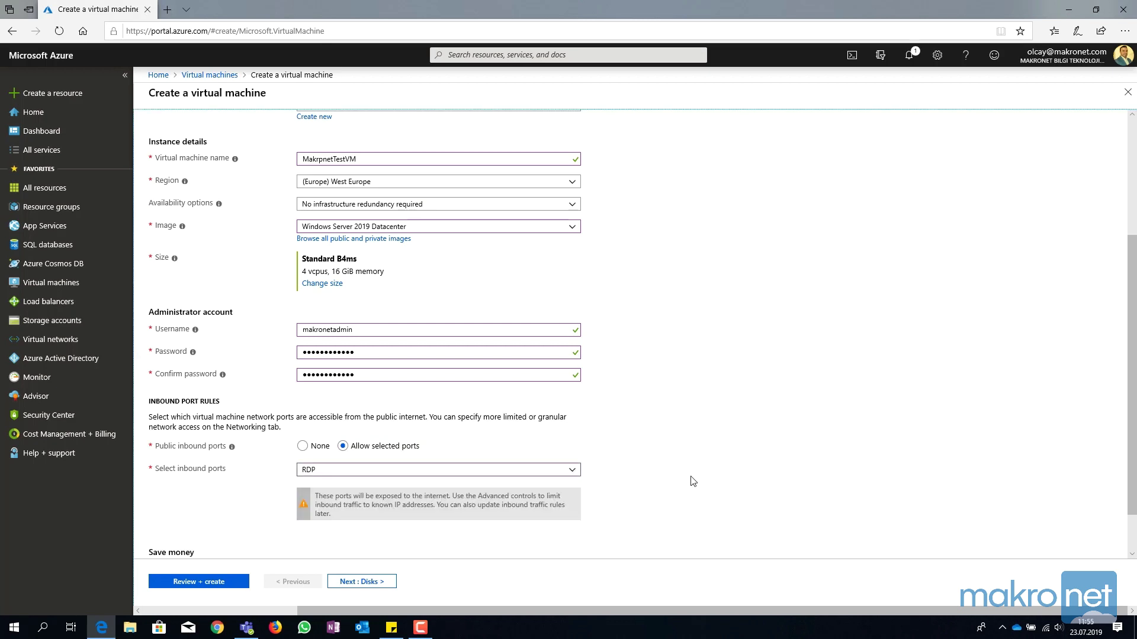
pyautogui.scroll(-1, 659, 471)
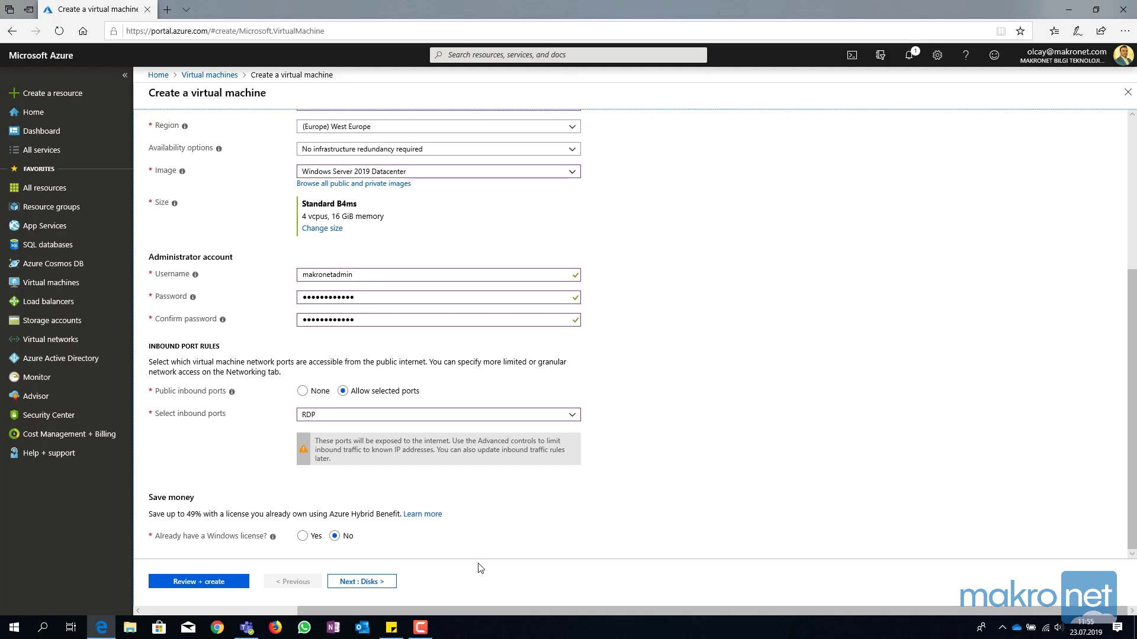
# Keep Premium SSD as the OS disk without adding data disks, then go to Networking.
pyautogui.click(378, 583)
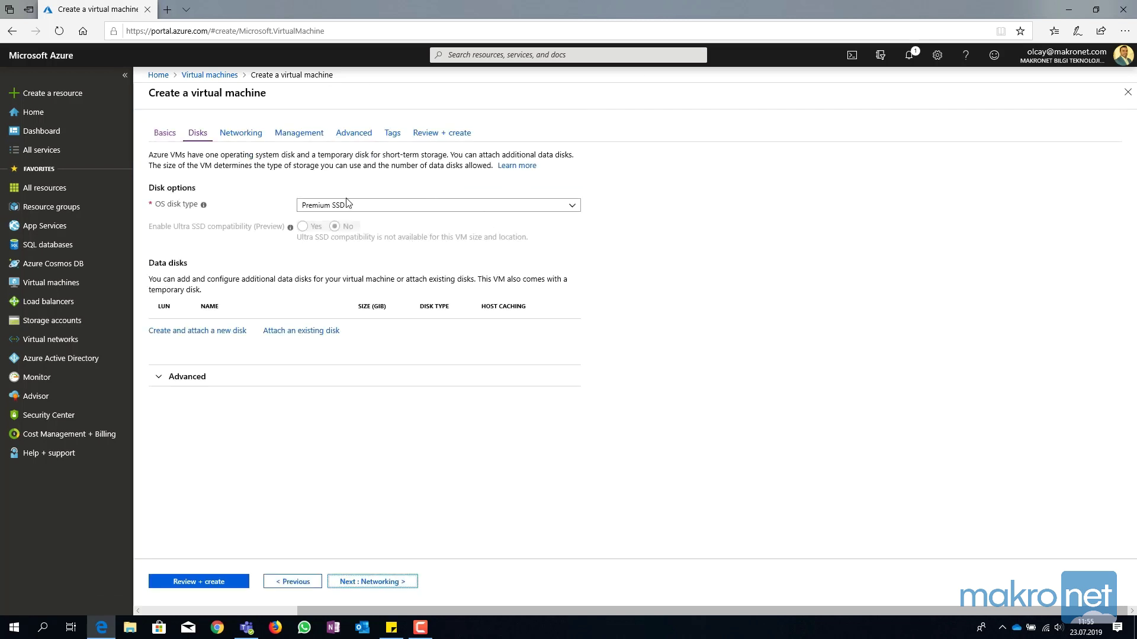
pyautogui.click(572, 209)
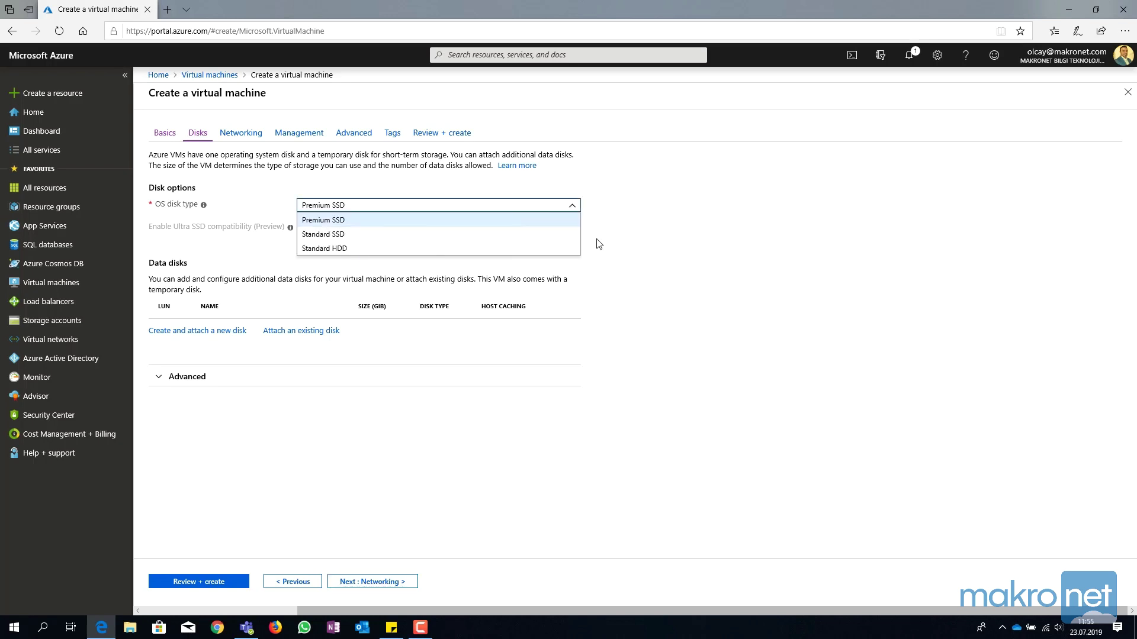
pyautogui.click(632, 237)
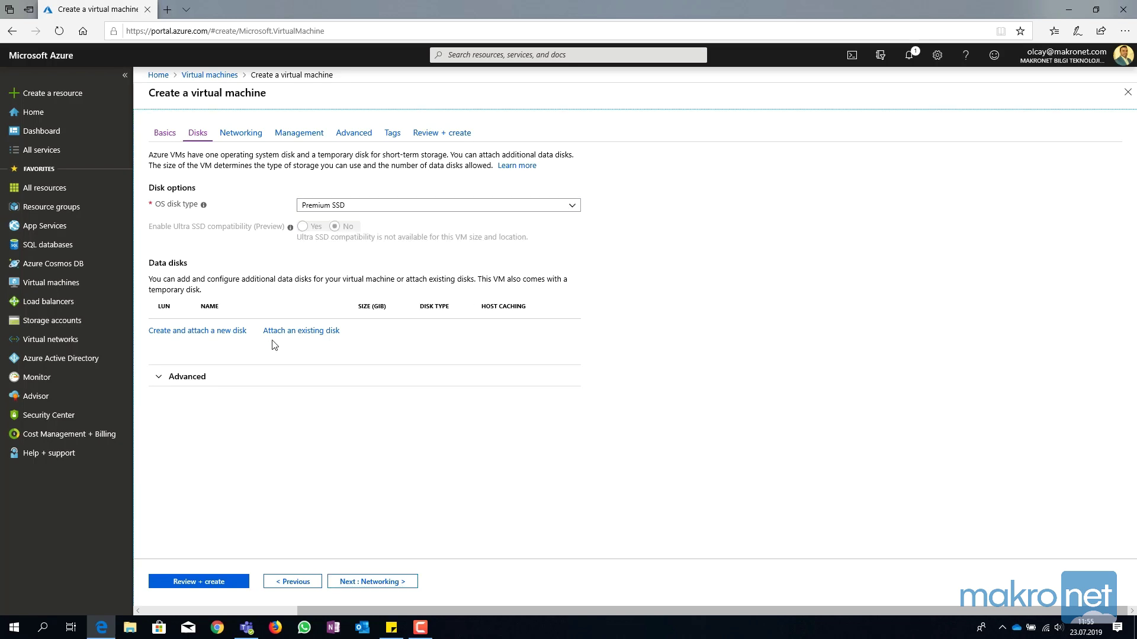
pyautogui.click(181, 331)
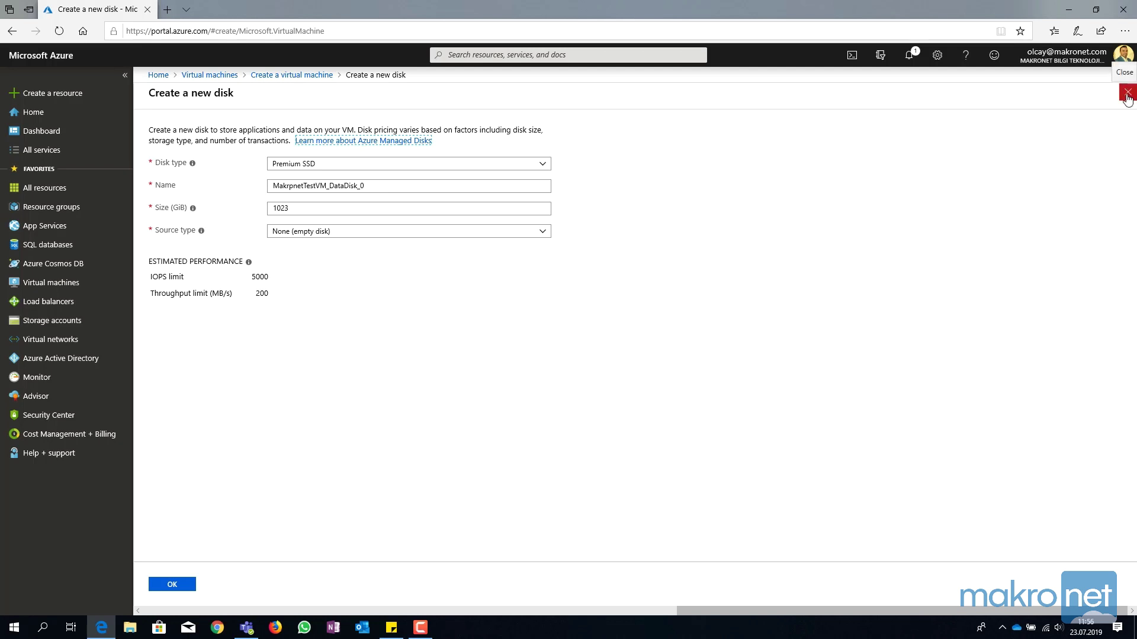
pyautogui.click(1127, 93)
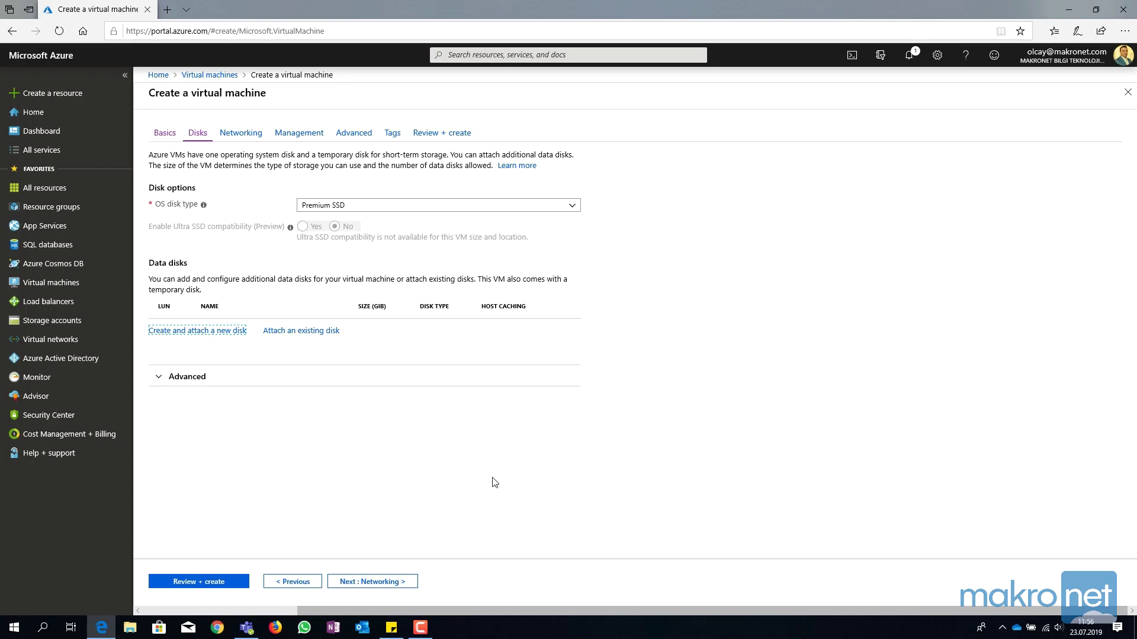
pyautogui.click(381, 583)
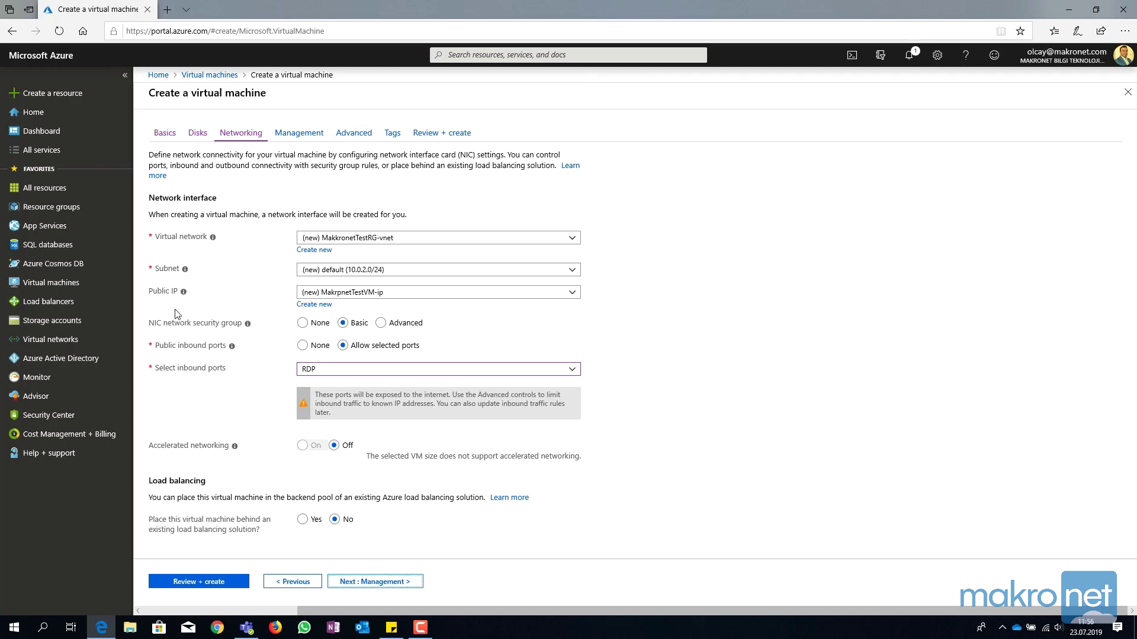
# Set the new public IP address MakrpnetTestVM-ip to Static assignment.
pyautogui.click(313, 306)
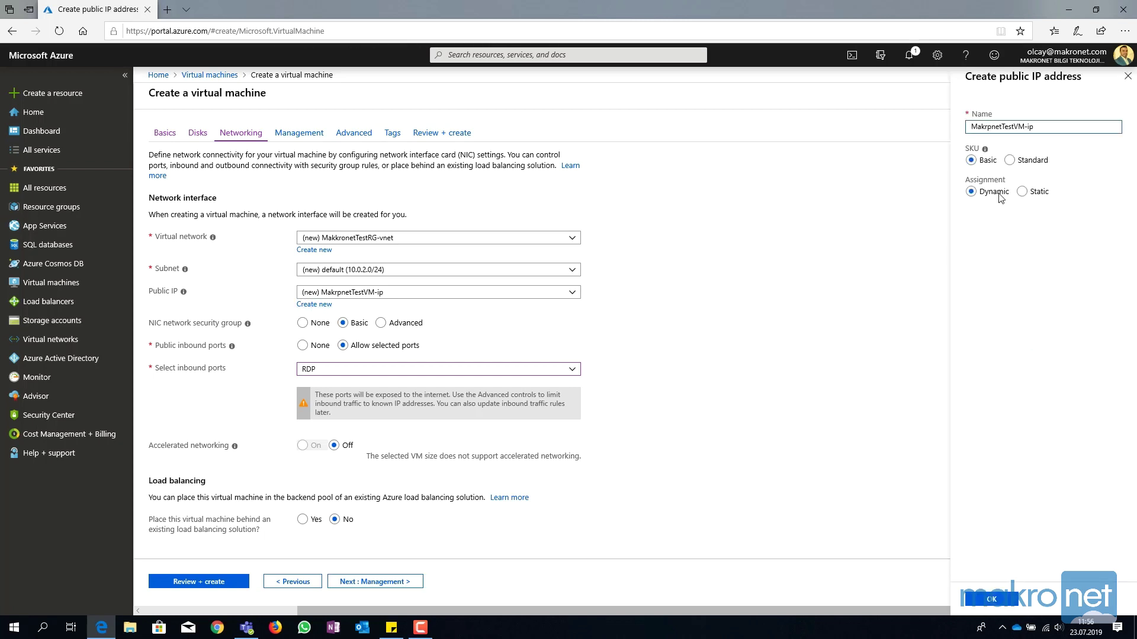
pyautogui.click(1023, 192)
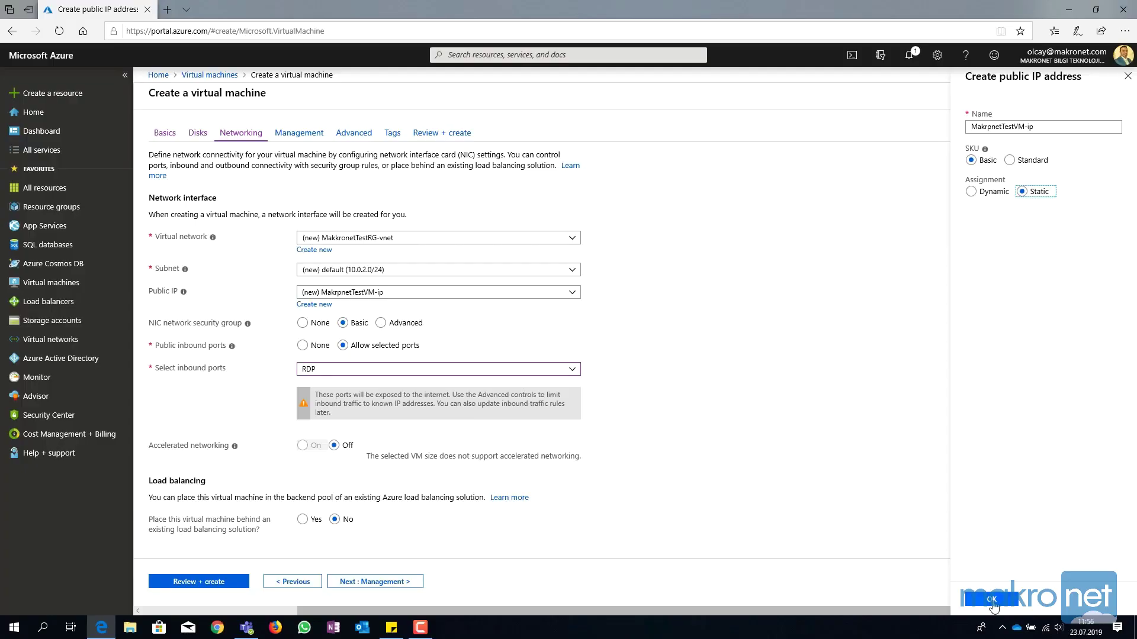
# Confirm public IP MakrpnetTestVM-ip with Basic SKU and Static assignment.
pyautogui.click(993, 601)
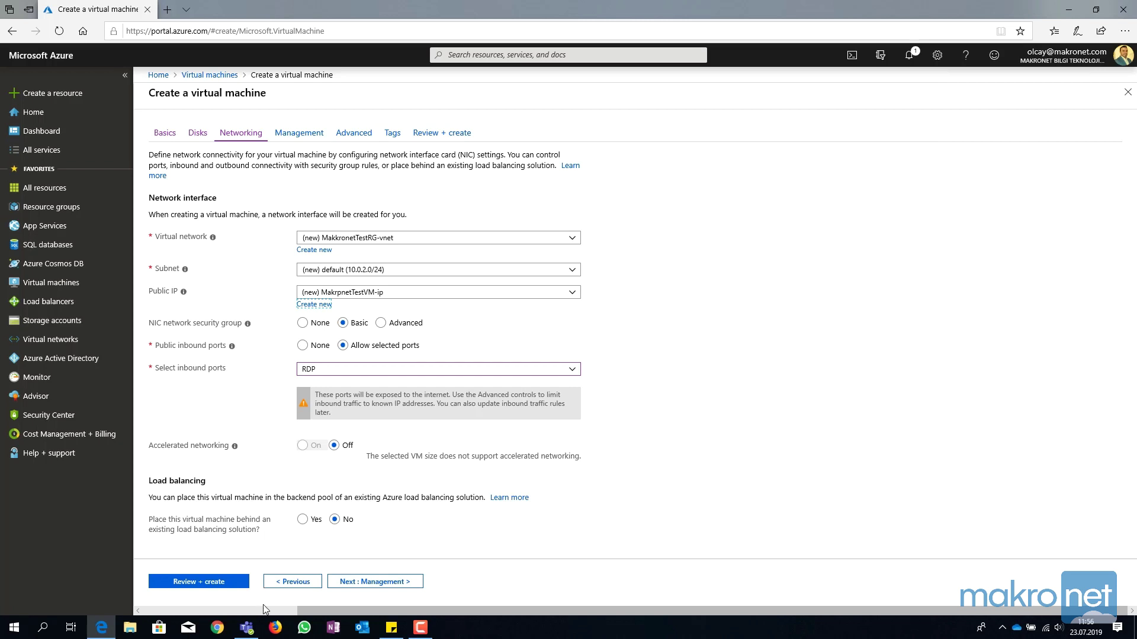
# Skip through Management, Advanced and Tags to Review + create, where validation passes.
pyautogui.click(364, 582)
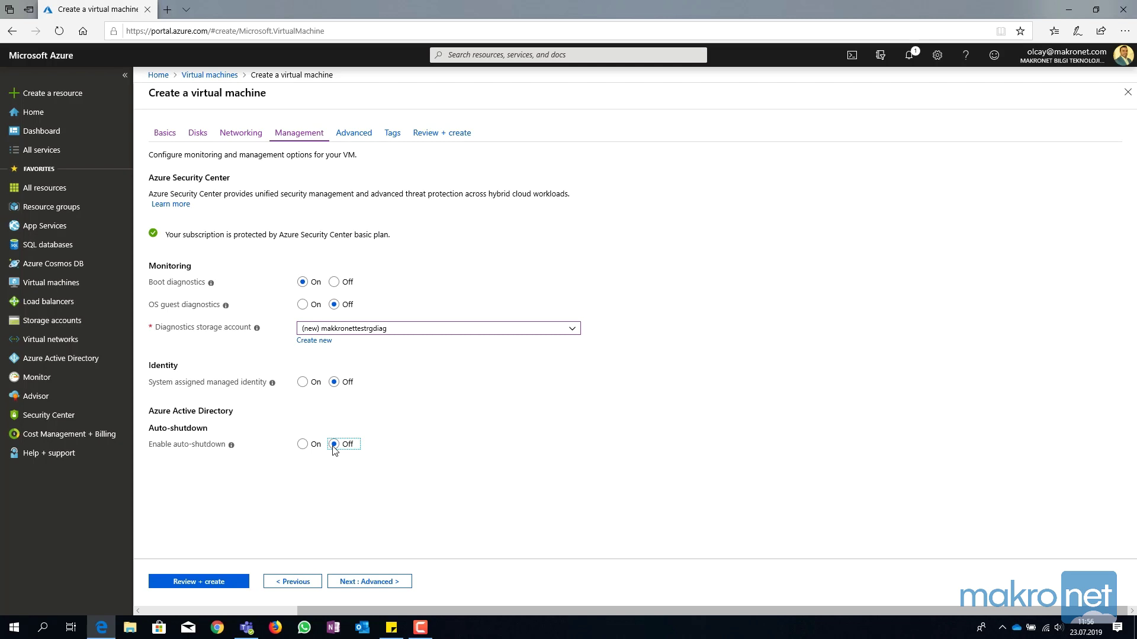
pyautogui.click(375, 585)
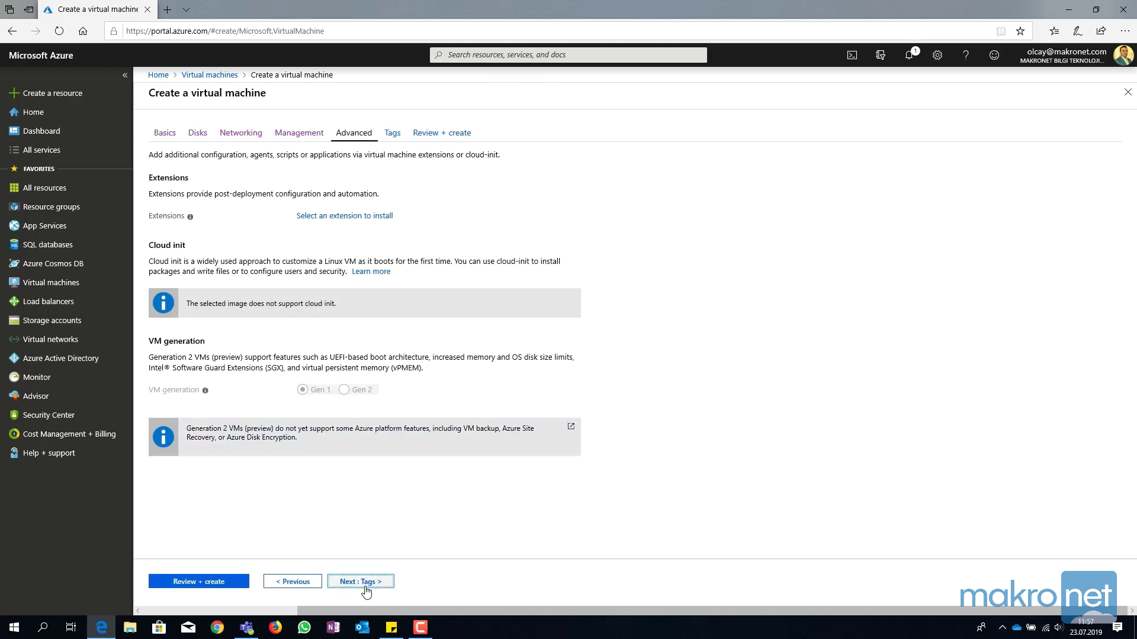
pyautogui.click(365, 583)
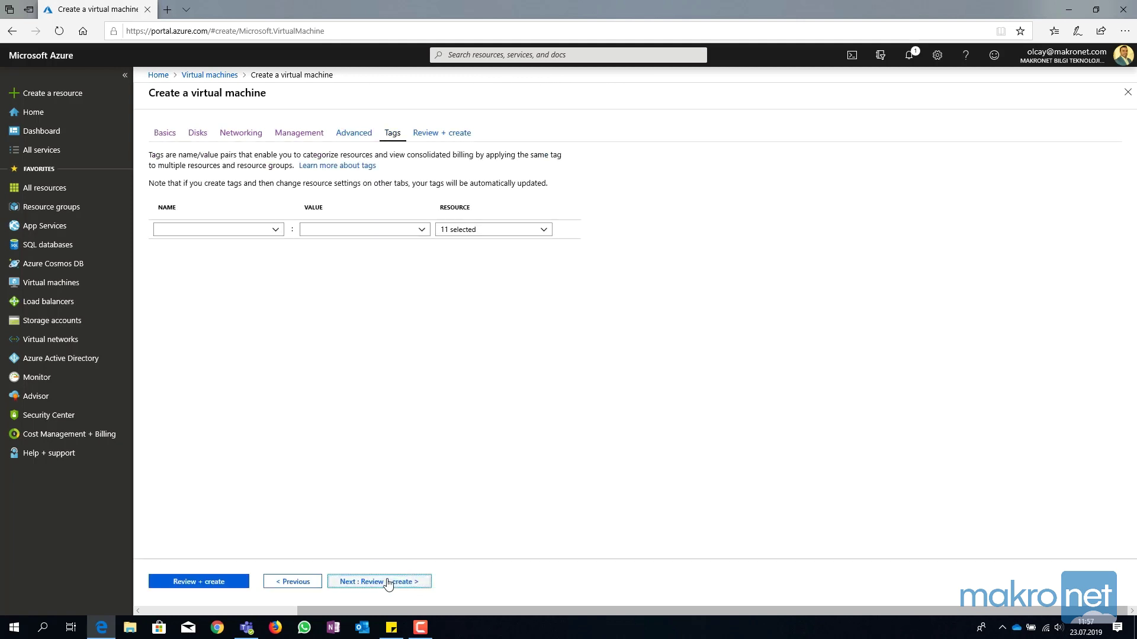
pyautogui.click(388, 582)
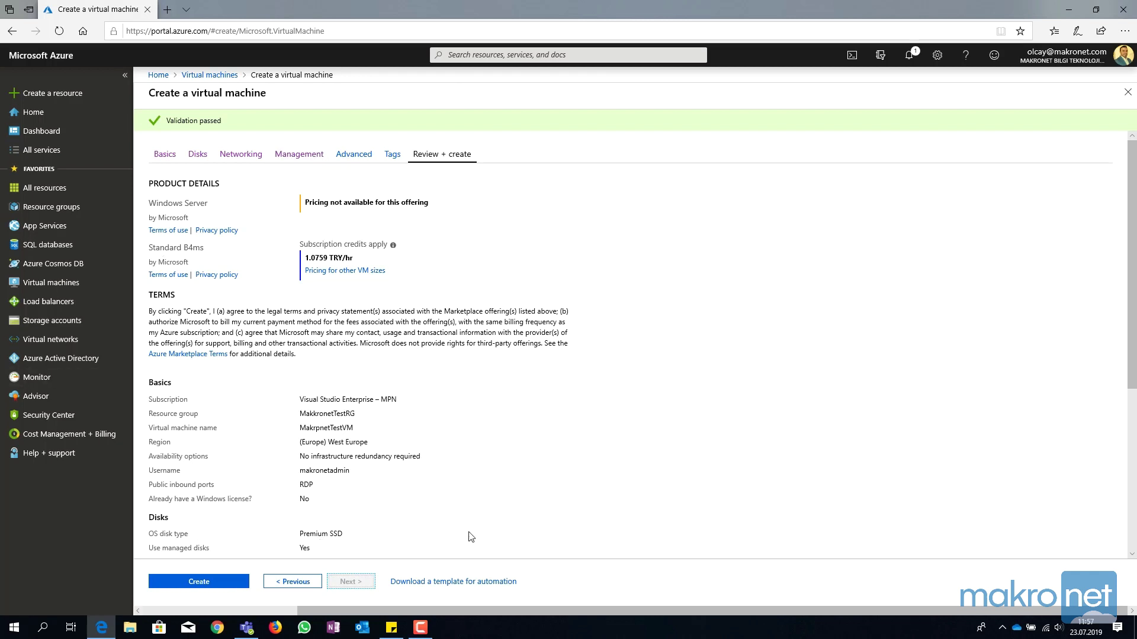
pyautogui.scroll(-5, 604, 490)
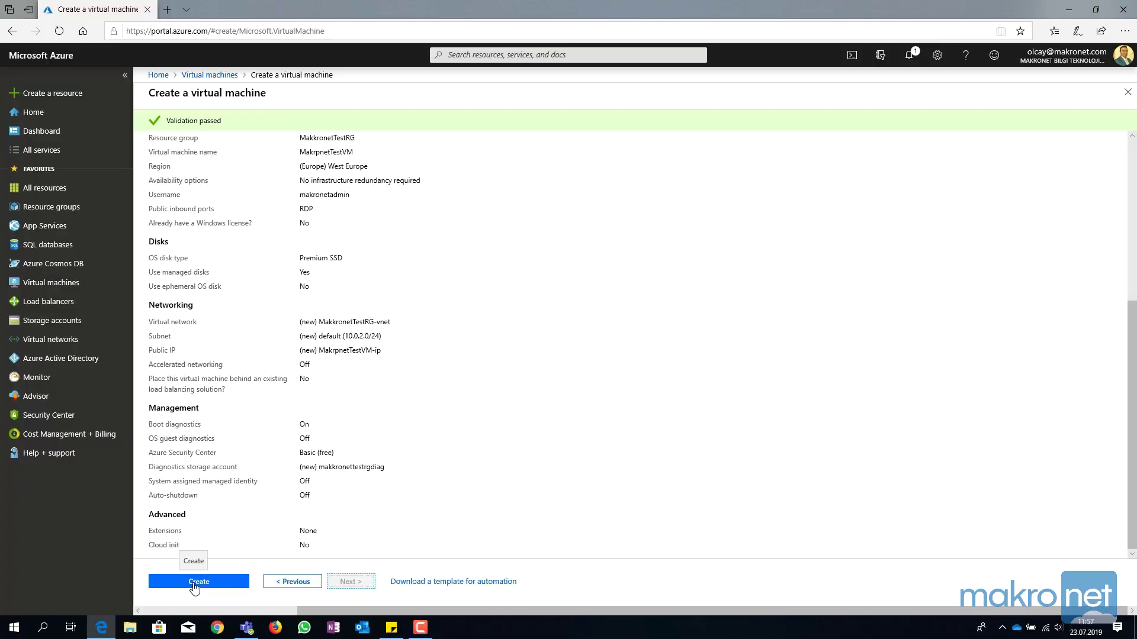
# Create the MakrpnetTestVM virtual machine and let its deployment complete.
pyautogui.click(195, 584)
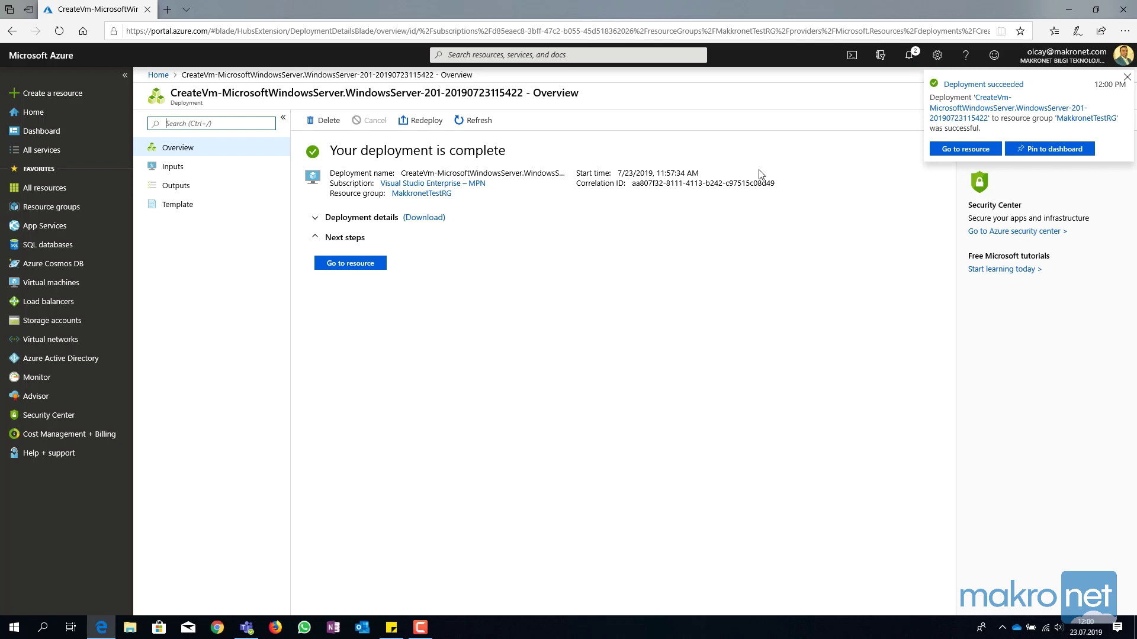
# From the MakrpnetTestVM resource, download its RDP connection file MakrpnetTestVM.rdp.
pyautogui.click(960, 151)
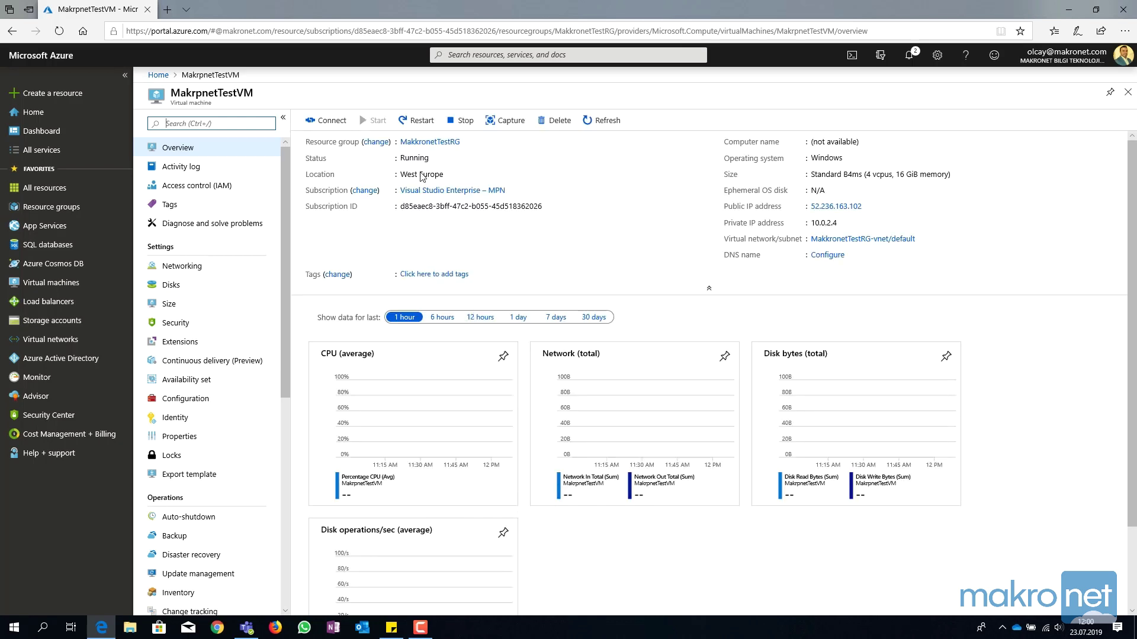
pyautogui.click(328, 125)
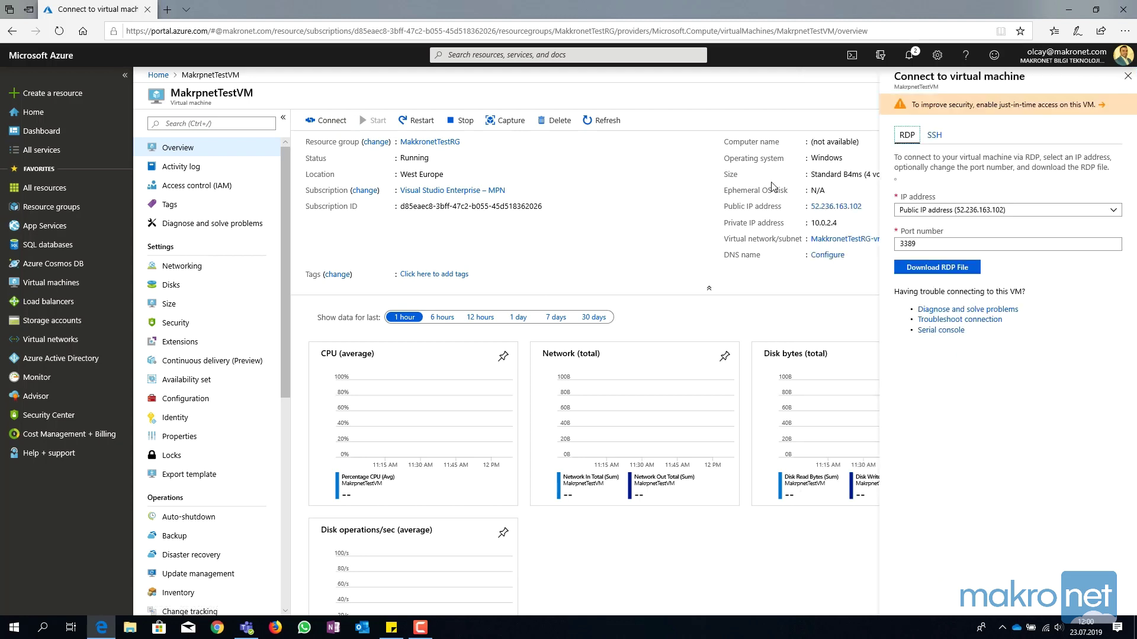
pyautogui.click(929, 268)
pyautogui.click(928, 269)
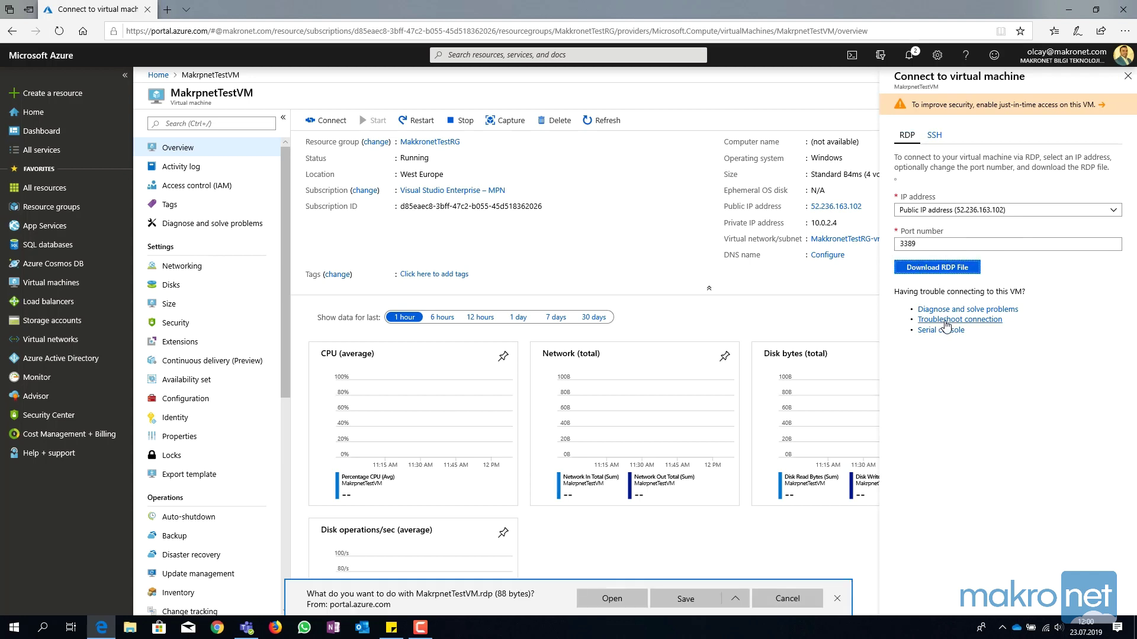
# Launch the RDP file and try signing in to 52.236.163.102 with a different administrator account.
pyautogui.click(617, 599)
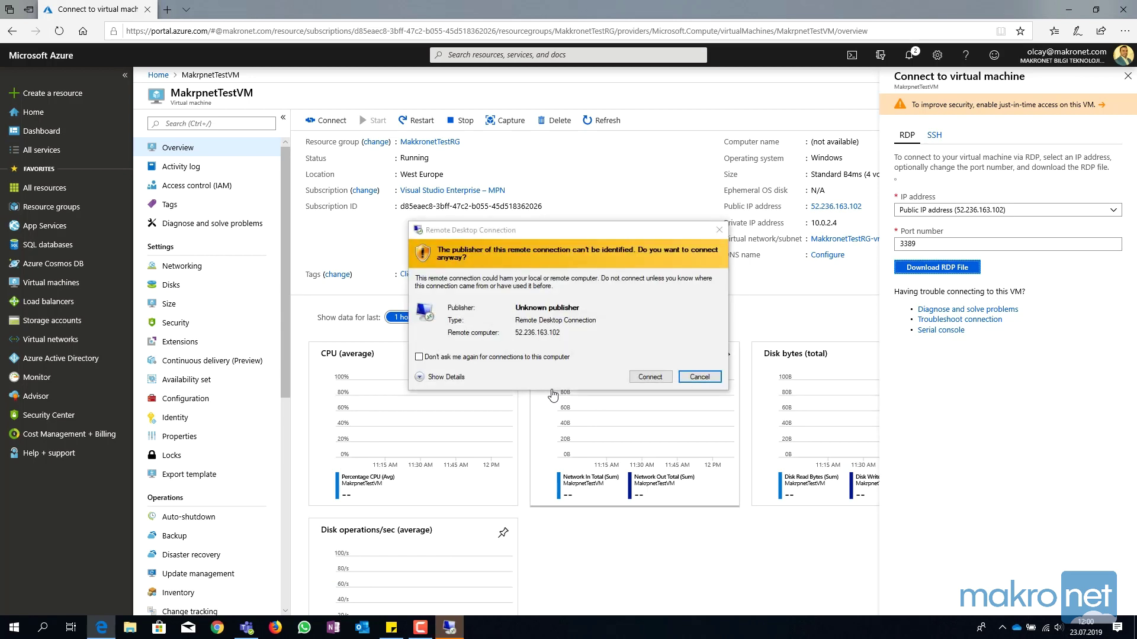
pyautogui.click(650, 376)
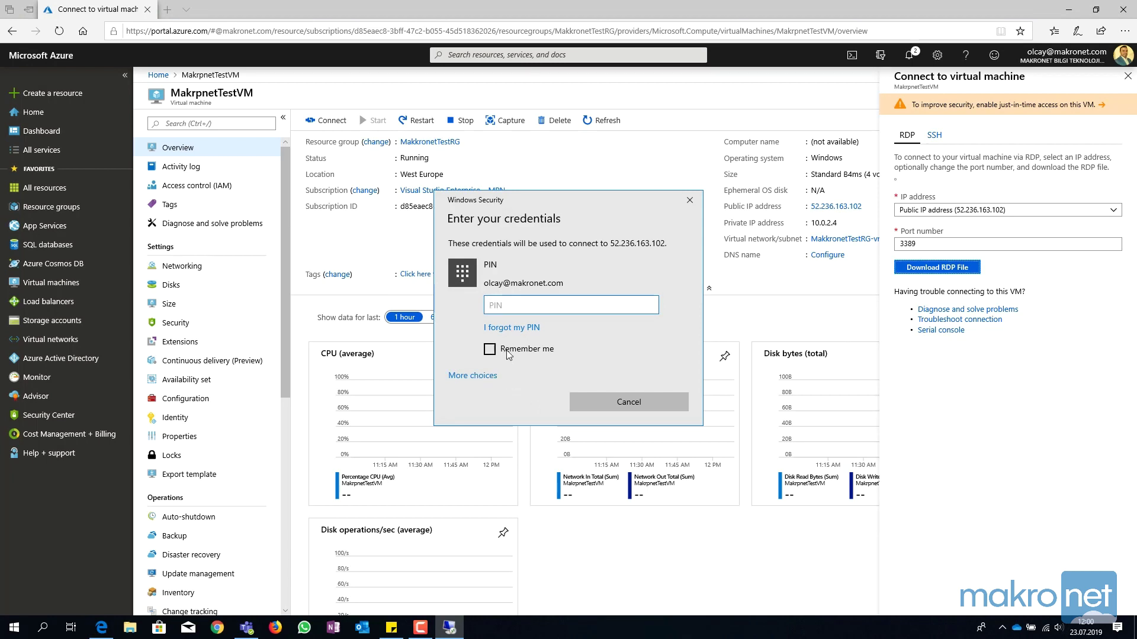
pyautogui.click(473, 375)
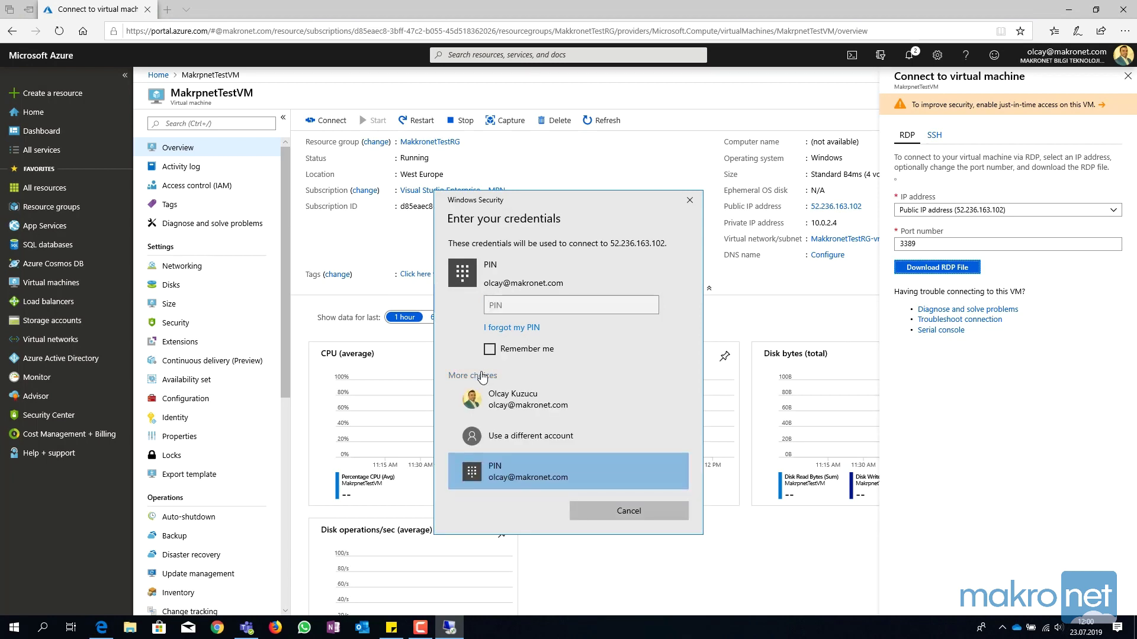
pyautogui.click(505, 437)
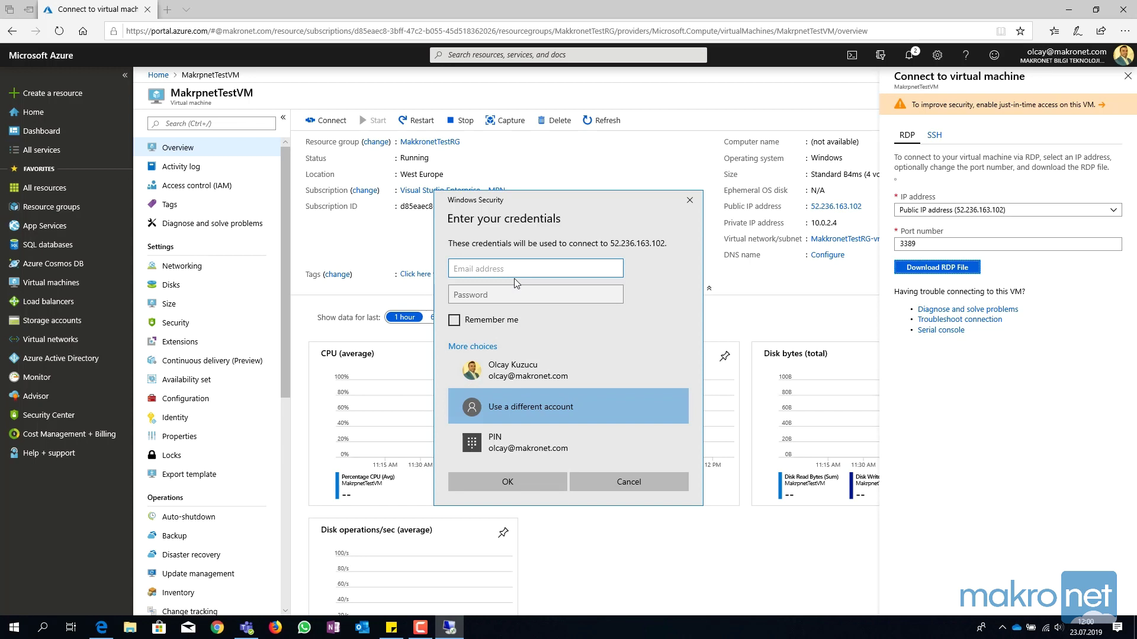
pyautogui.write('makroadmin')
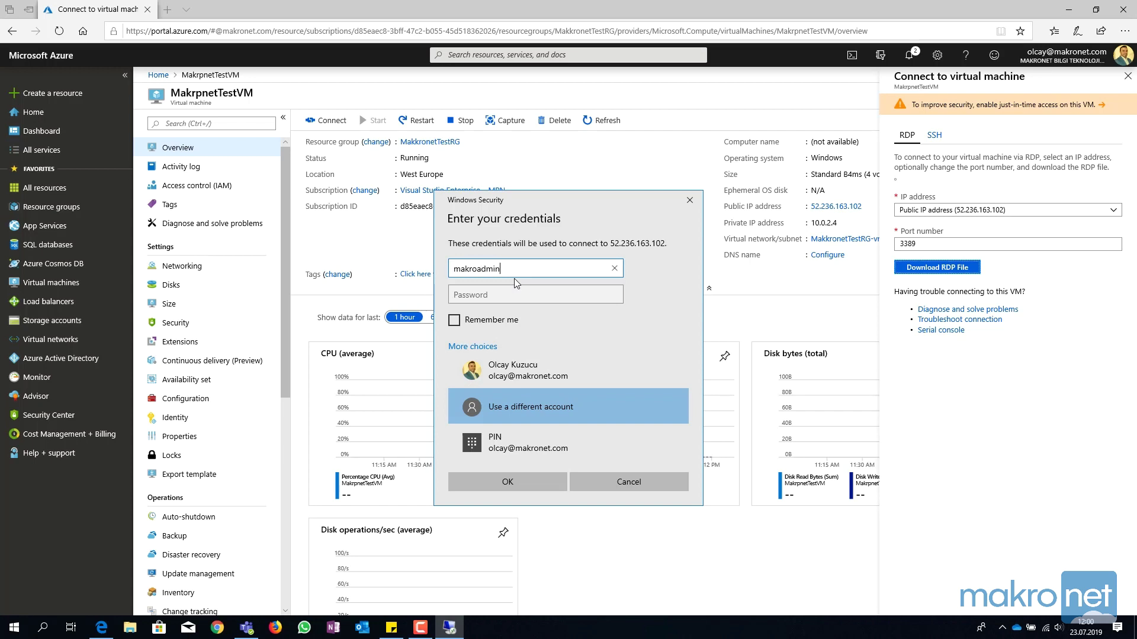
pyautogui.press('Tab')
pyautogui.write('•')
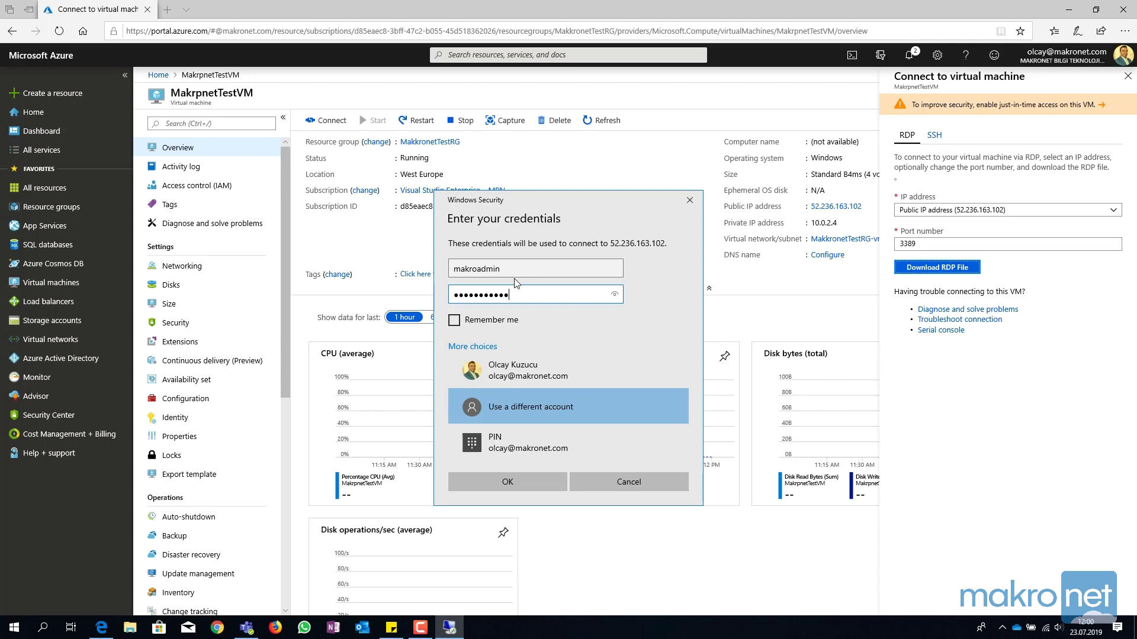
pyautogui.press('Return')
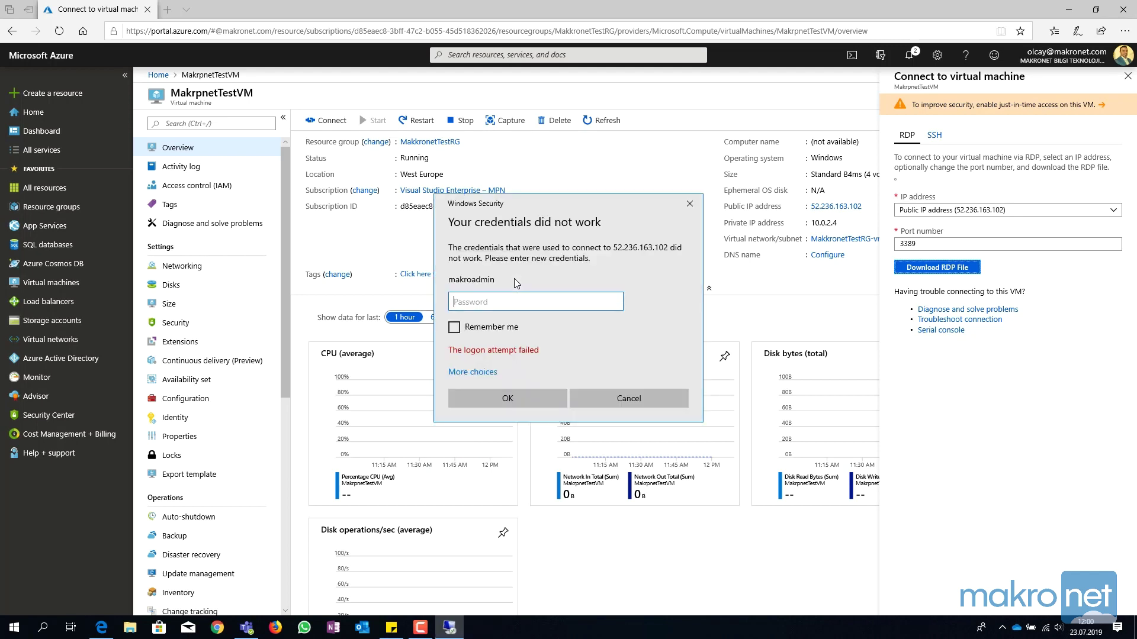
# Re-enter the corrected administrator username and password, then accept the certificate warning.
pyautogui.click(470, 368)
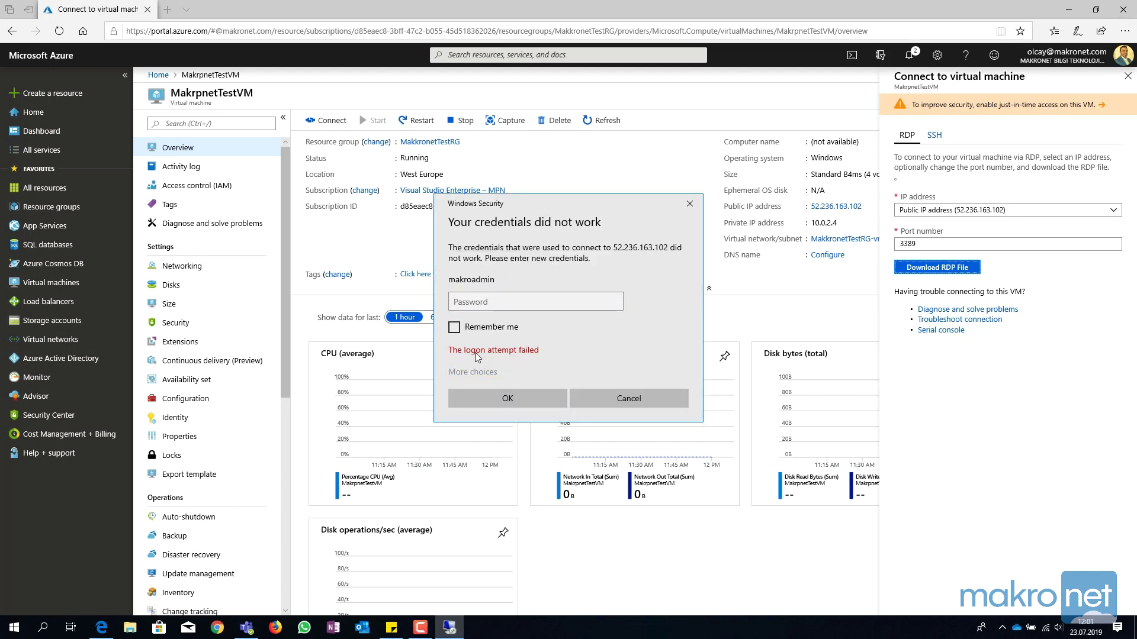
pyautogui.click(504, 430)
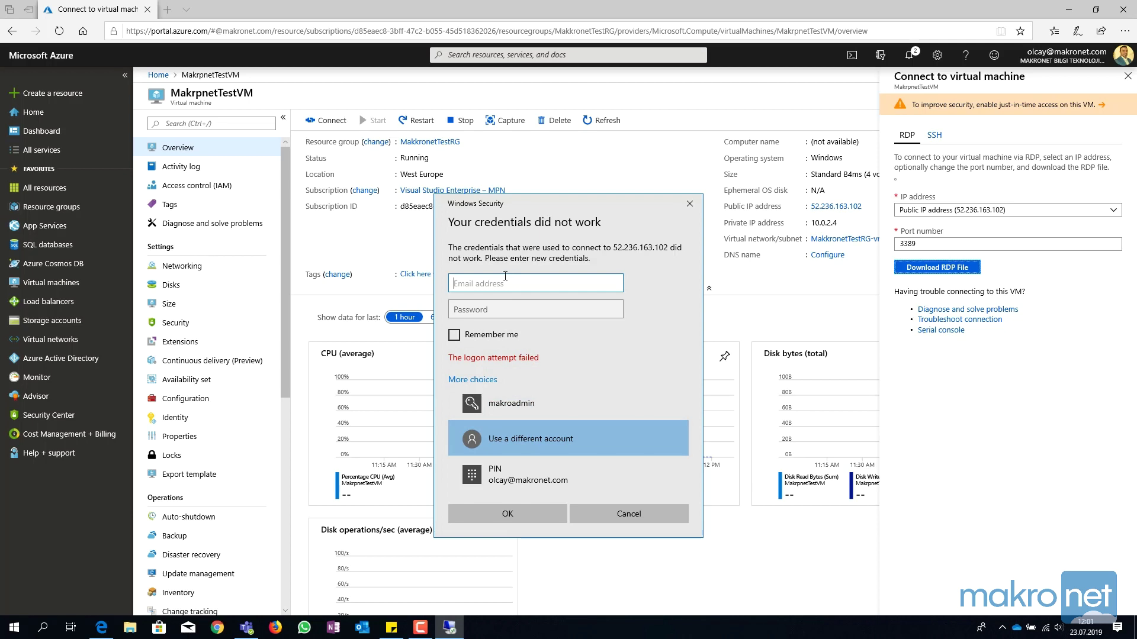
pyautogui.write('makronetadmin')
pyautogui.press('Tab')
pyautogui.write('•')
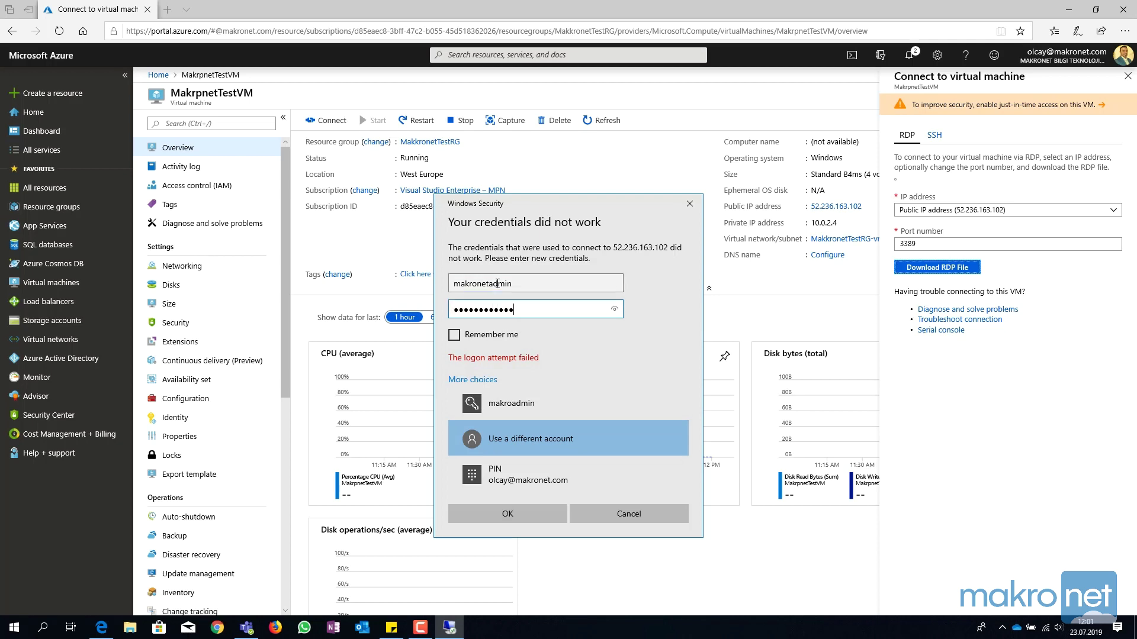
pyautogui.press('Return')
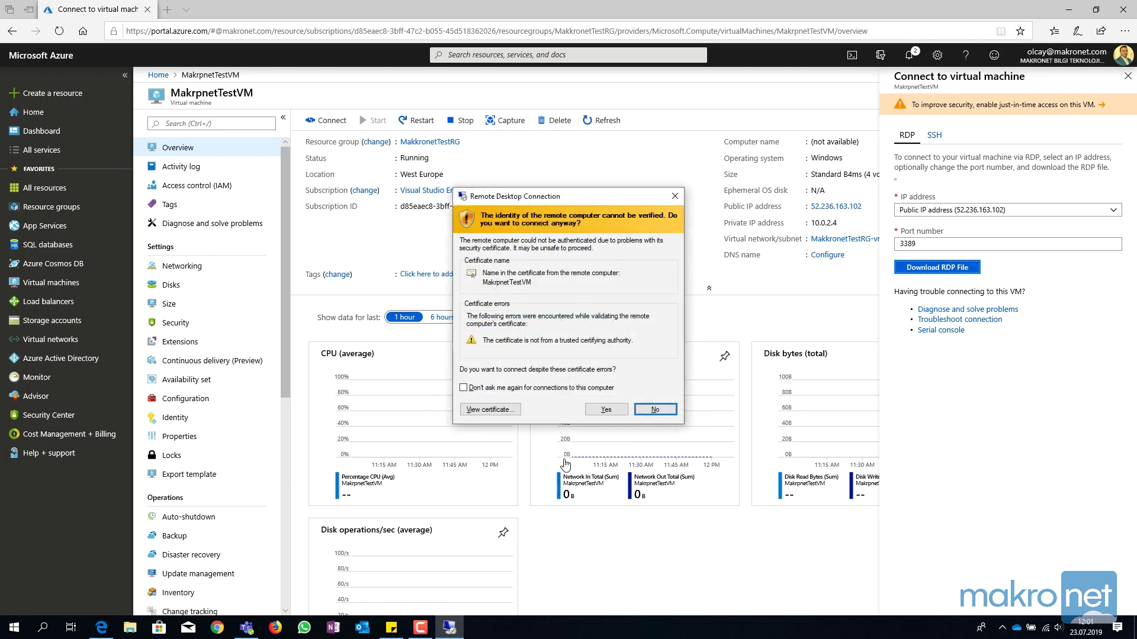
pyautogui.click(599, 411)
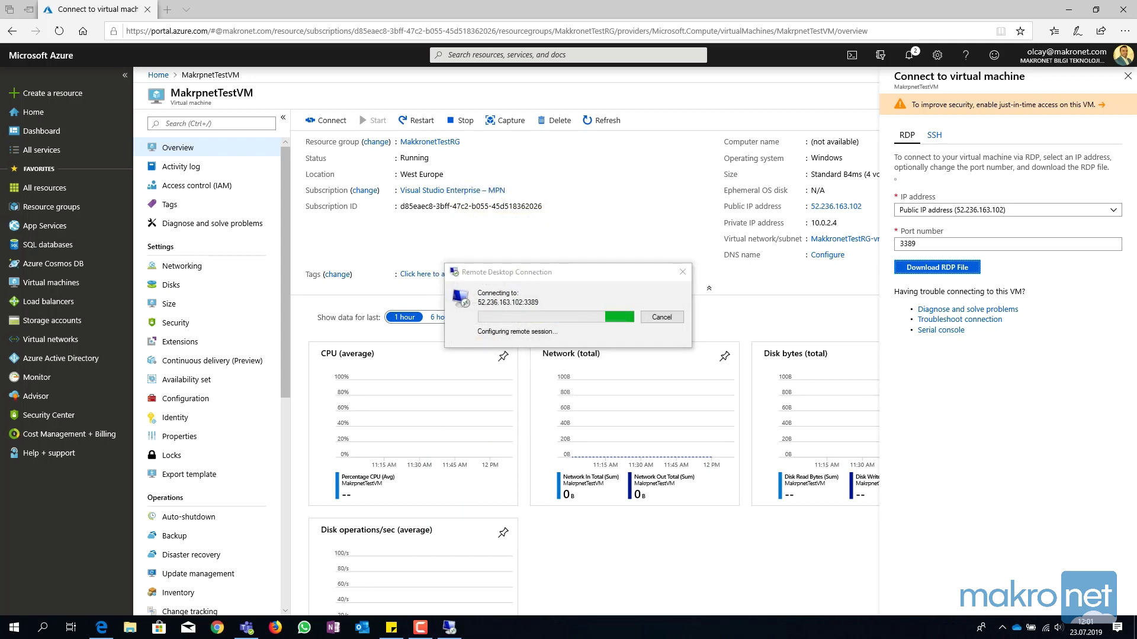